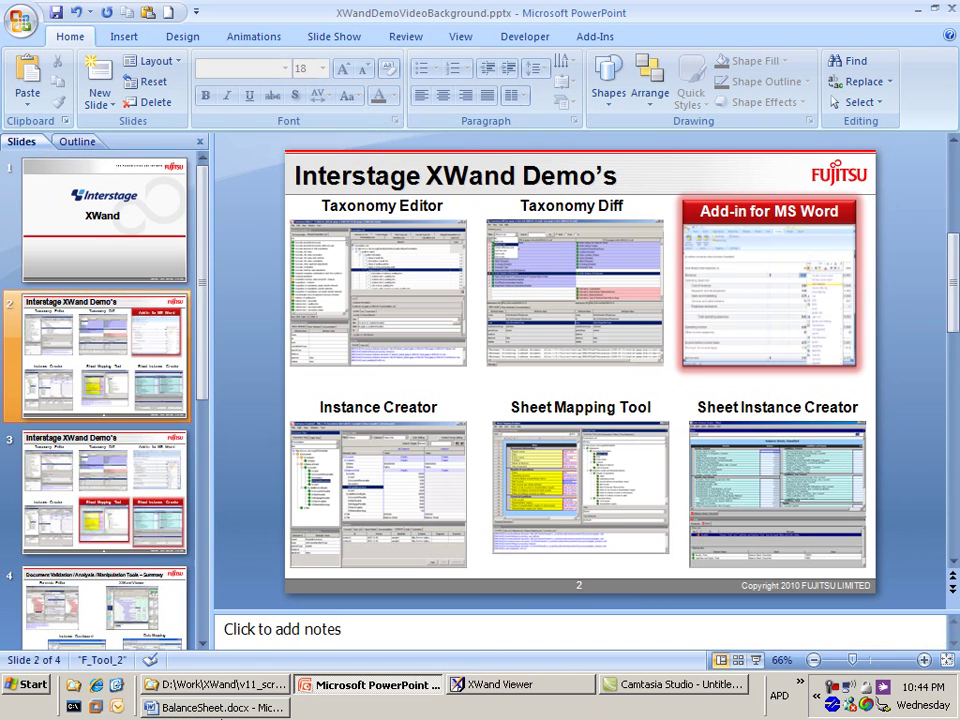
Switch to BalanceSheet.docx and bring up the XWand File menu on the Add-Ins tab
click(210, 708)
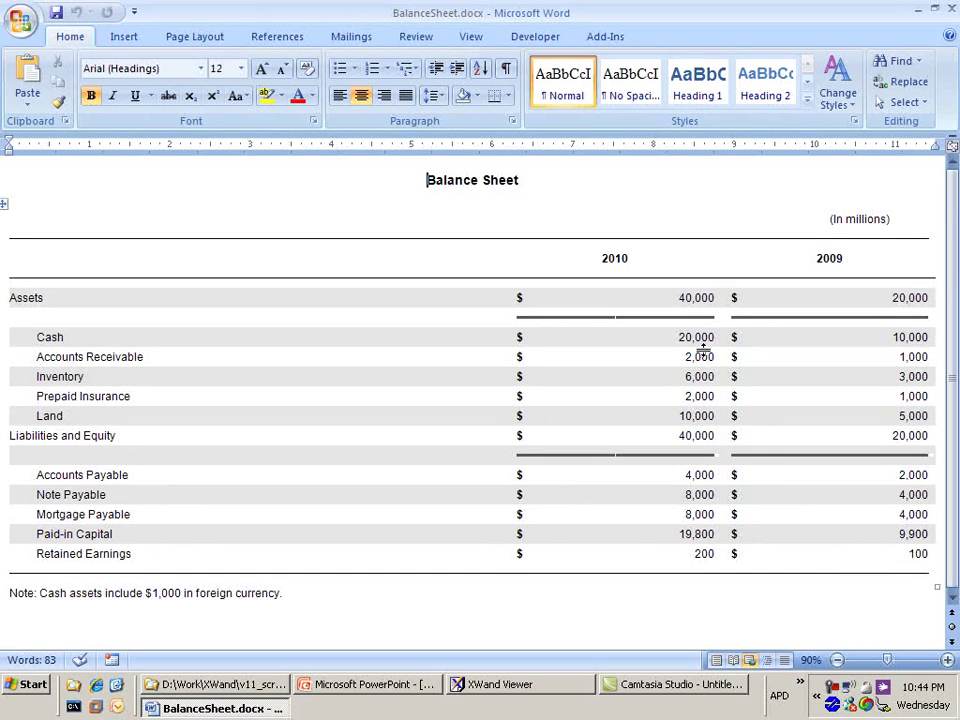
click(613, 44)
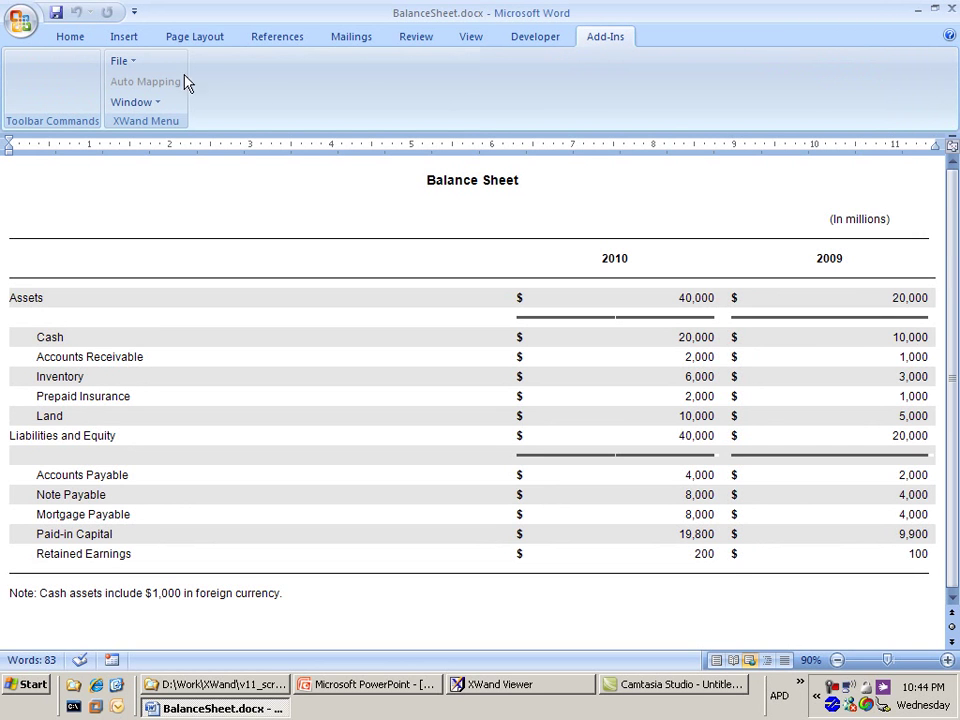
click(129, 63)
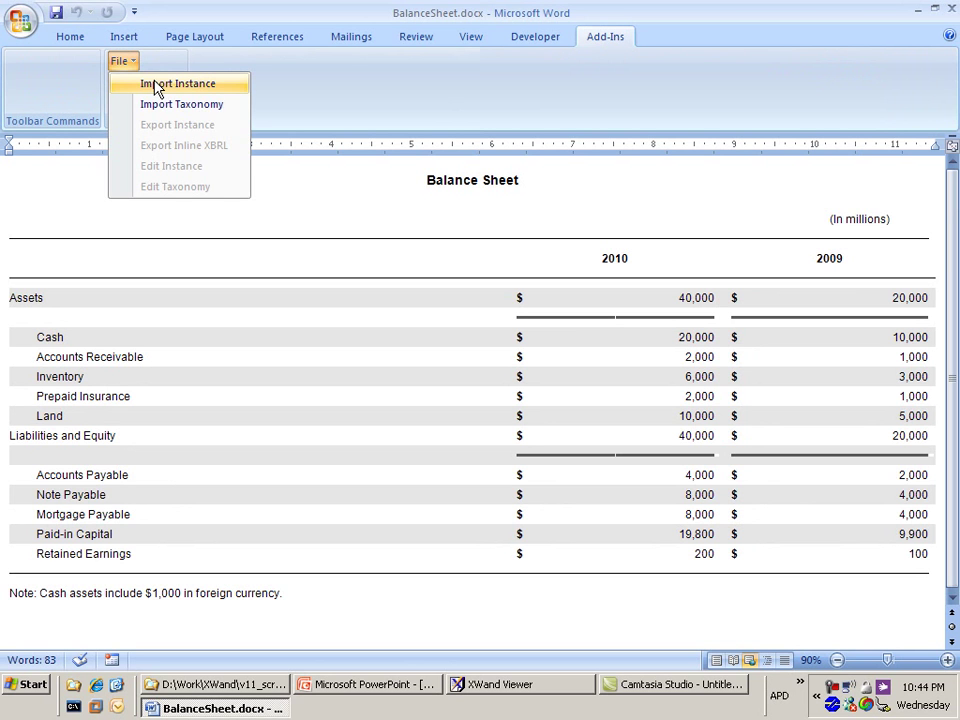
click(306, 71)
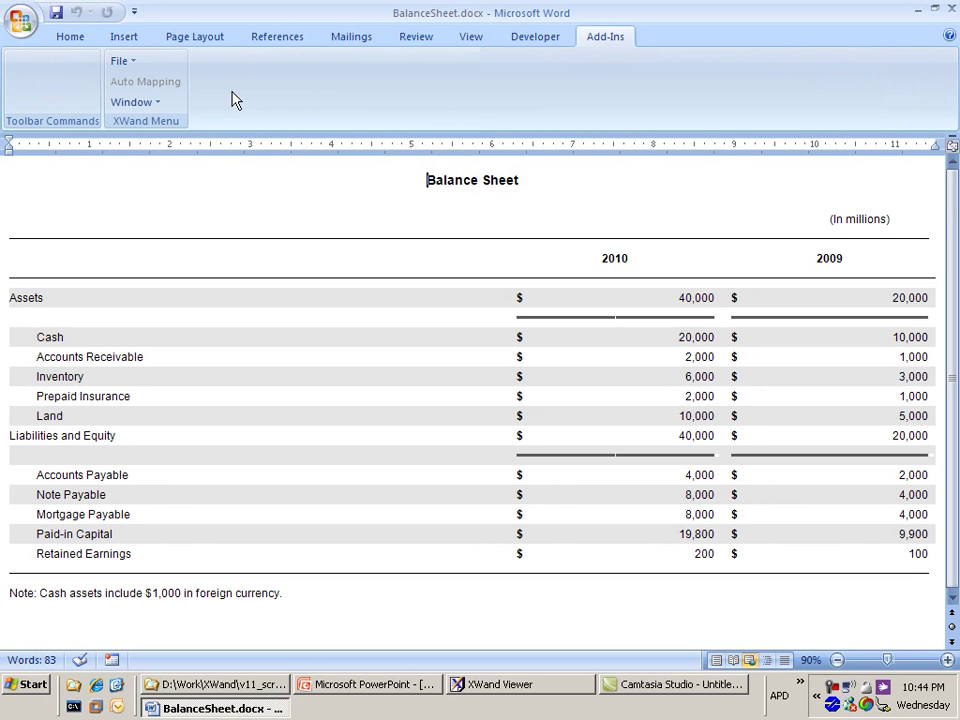
Import template_instance.xbrl through XWand's Import Instance and widen the Tag List pane
click(131, 63)
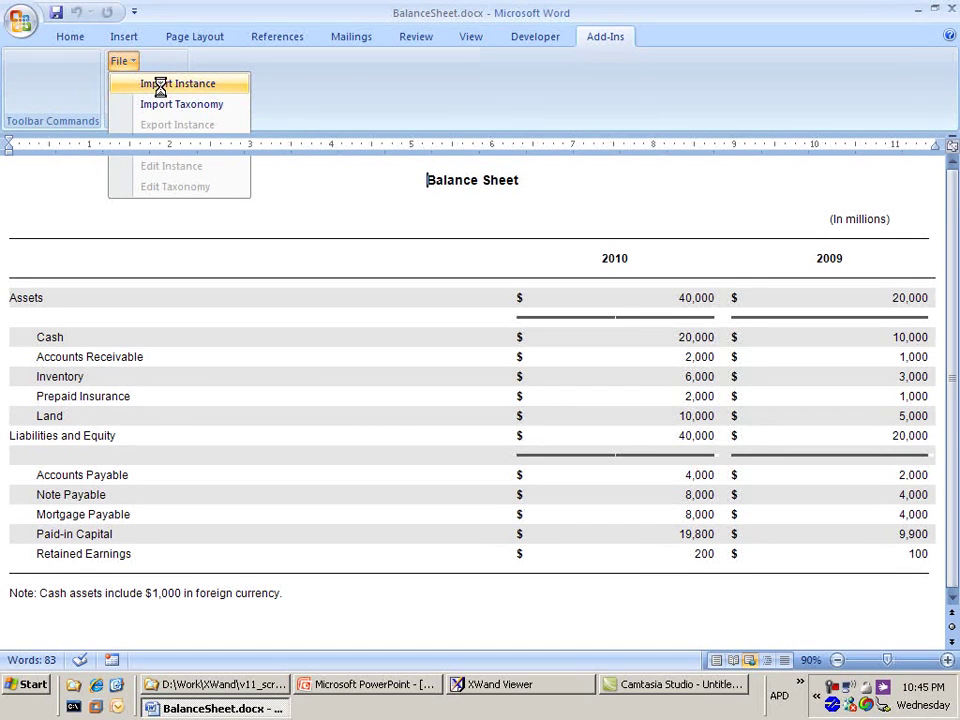
click(163, 87)
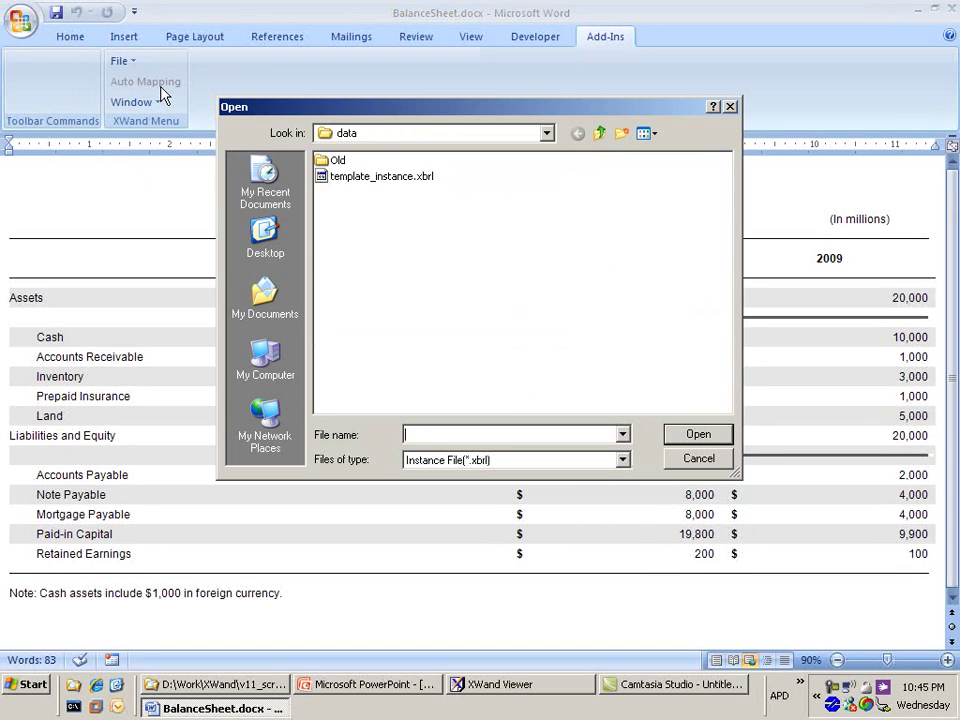
click(360, 186)
click(698, 434)
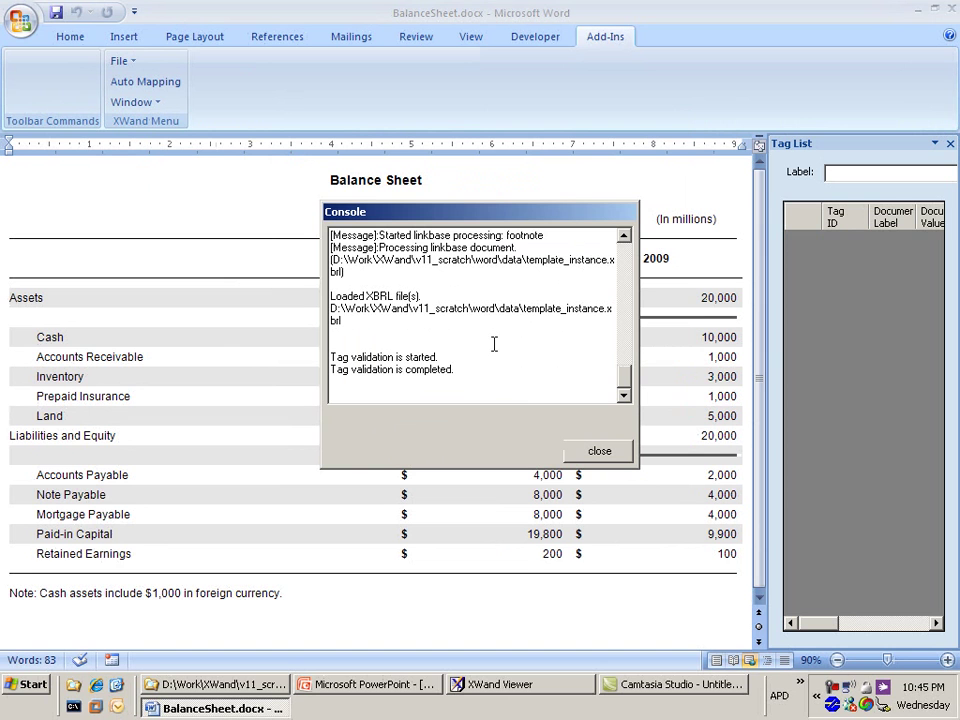
click(598, 452)
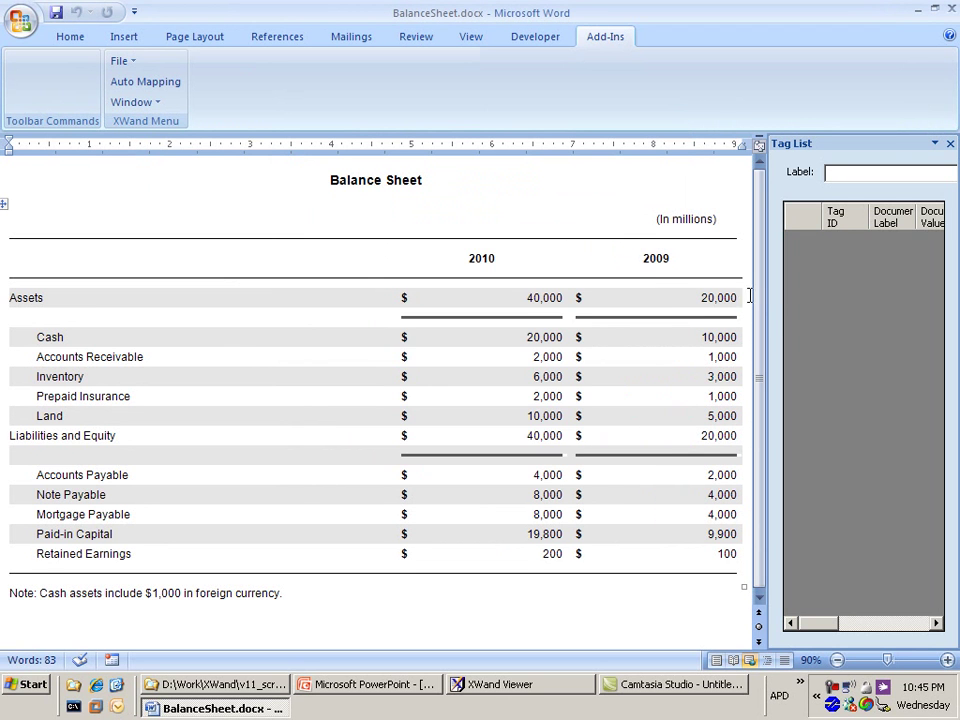
drag(766, 291, 626, 302)
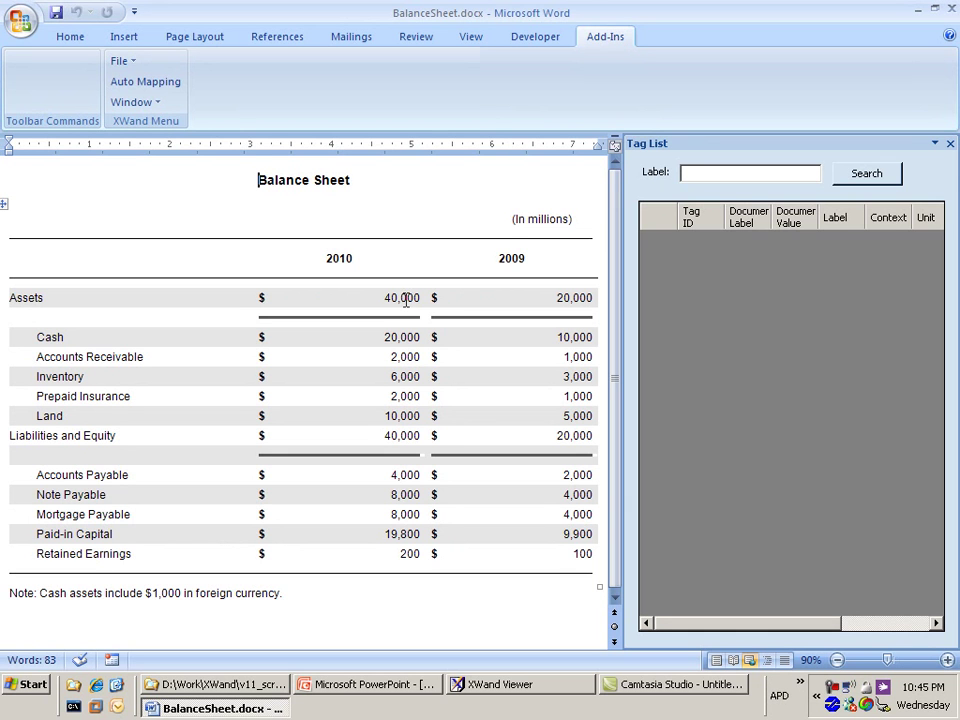
Tag the 2010 value 40,000 as Assets, CurrentYearInstant context, USD unit, scale 6
click(404, 297)
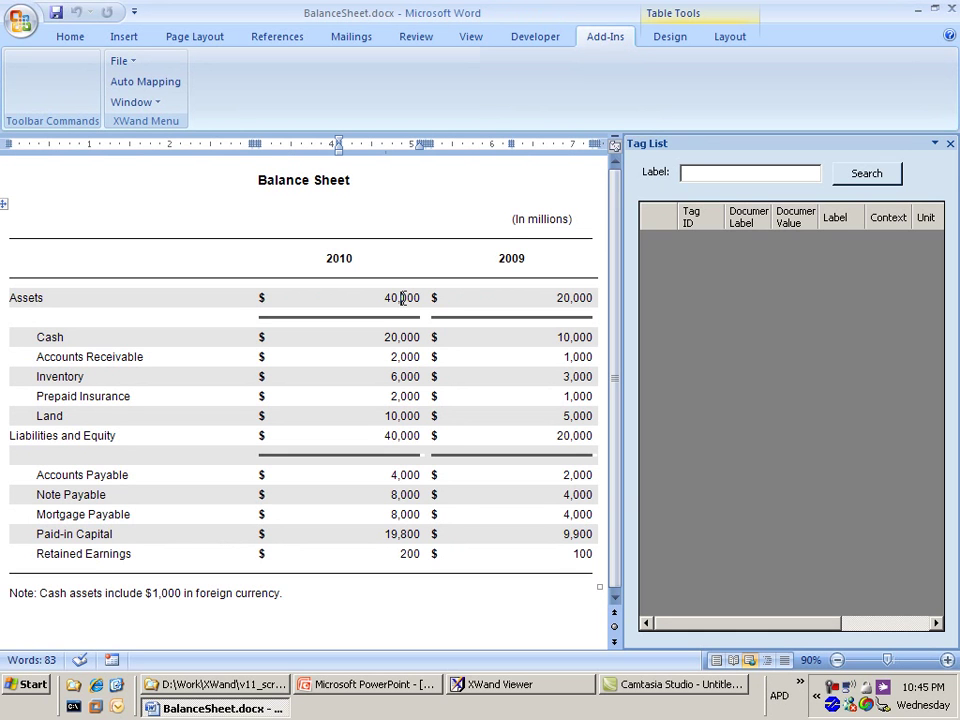
right_click(404, 300)
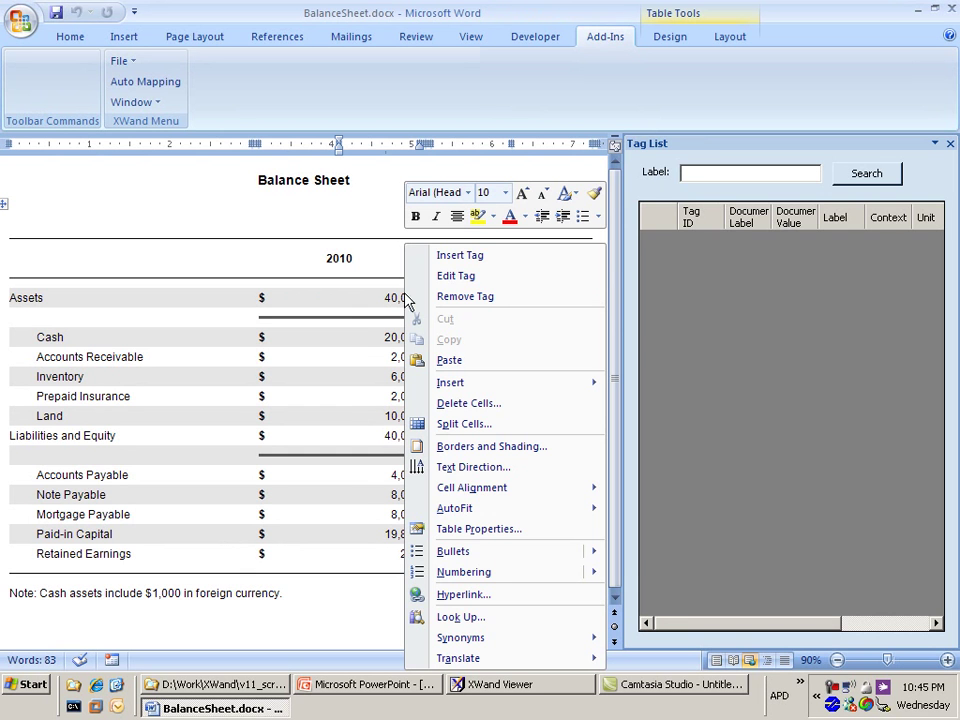
click(459, 262)
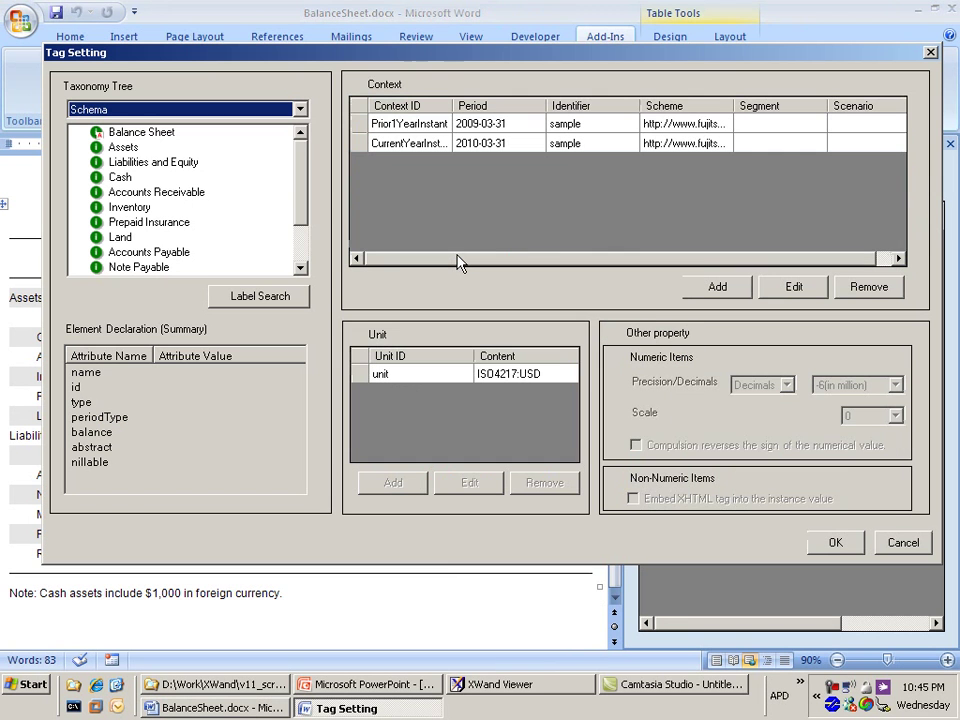
drag(315, 54, 302, 78)
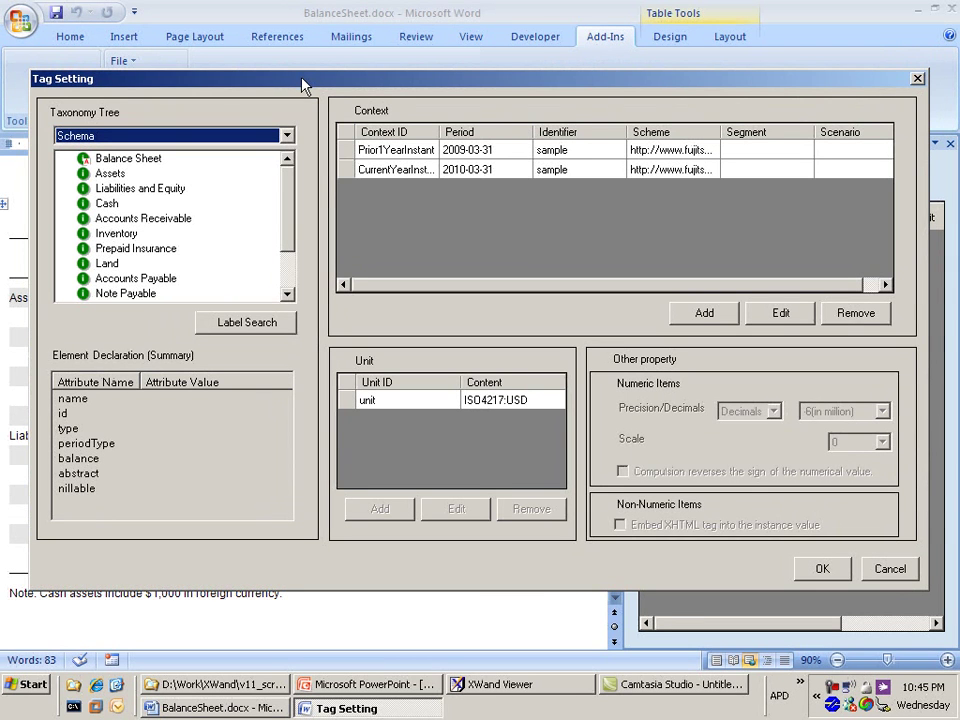
click(110, 175)
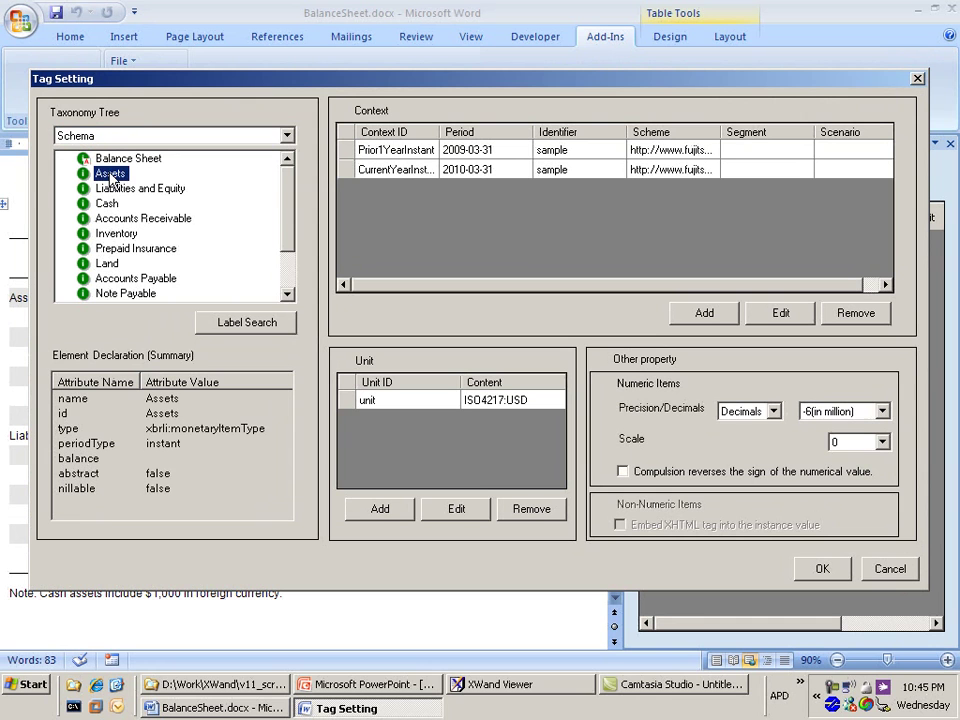
click(413, 177)
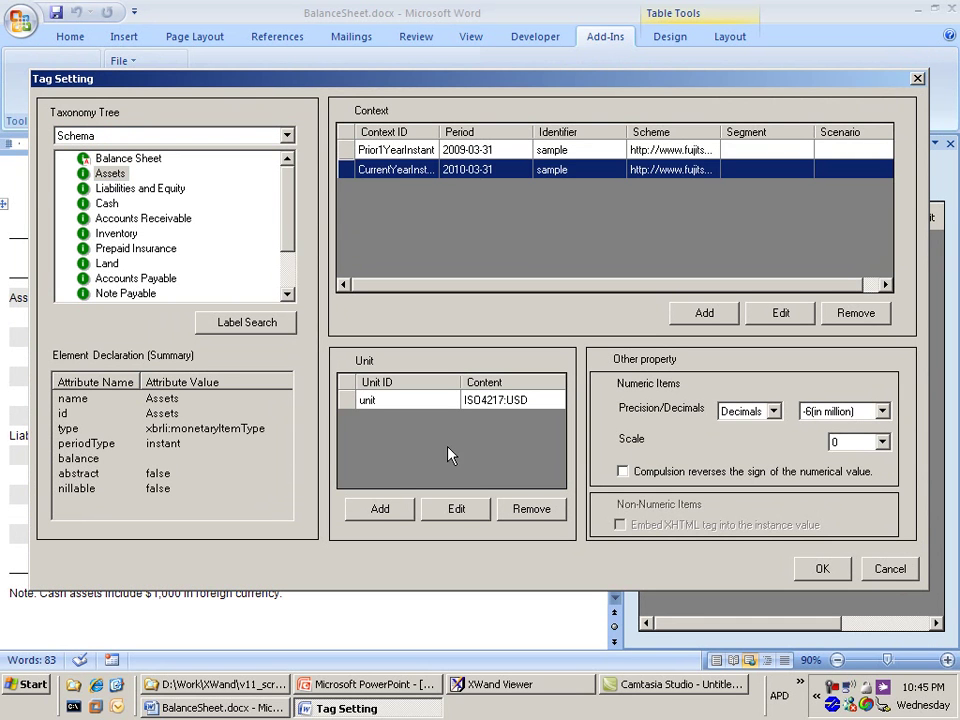
click(484, 403)
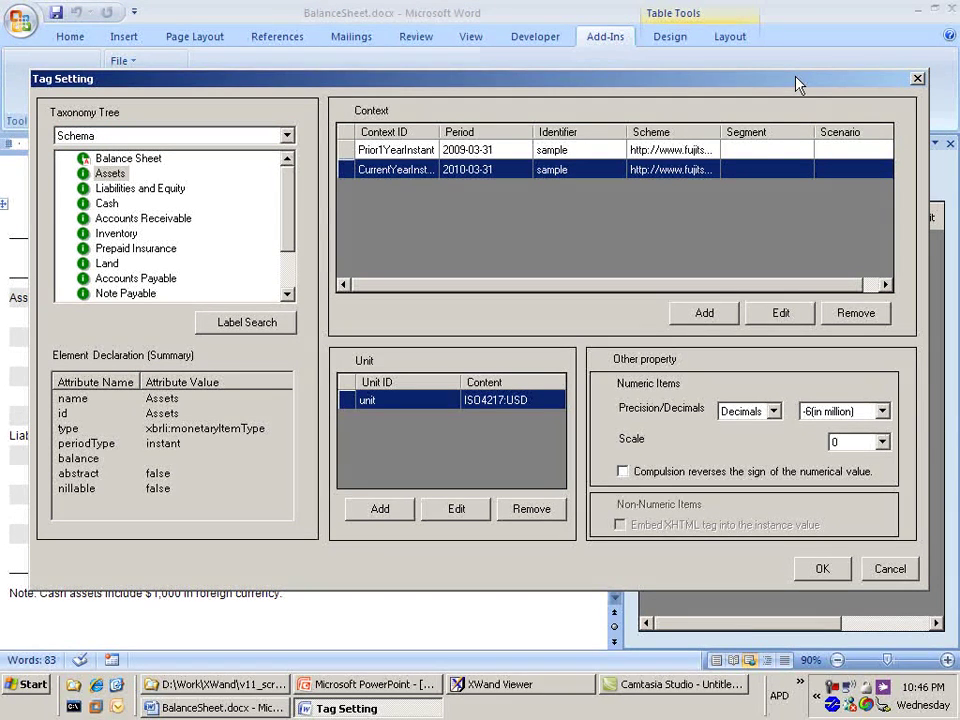
drag(796, 80, 796, 85)
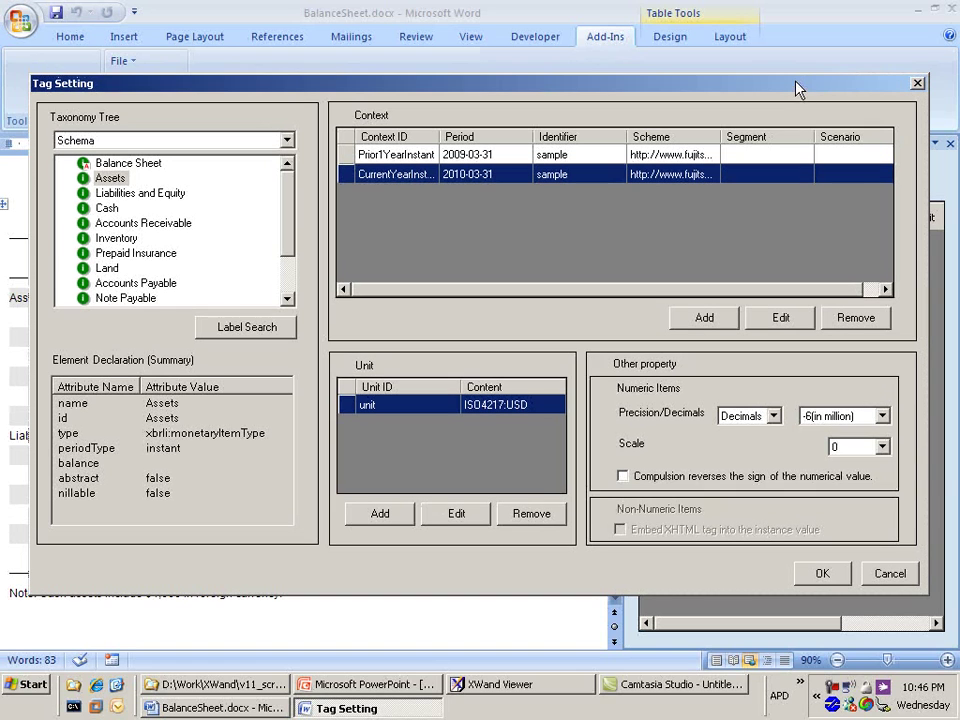
click(882, 447)
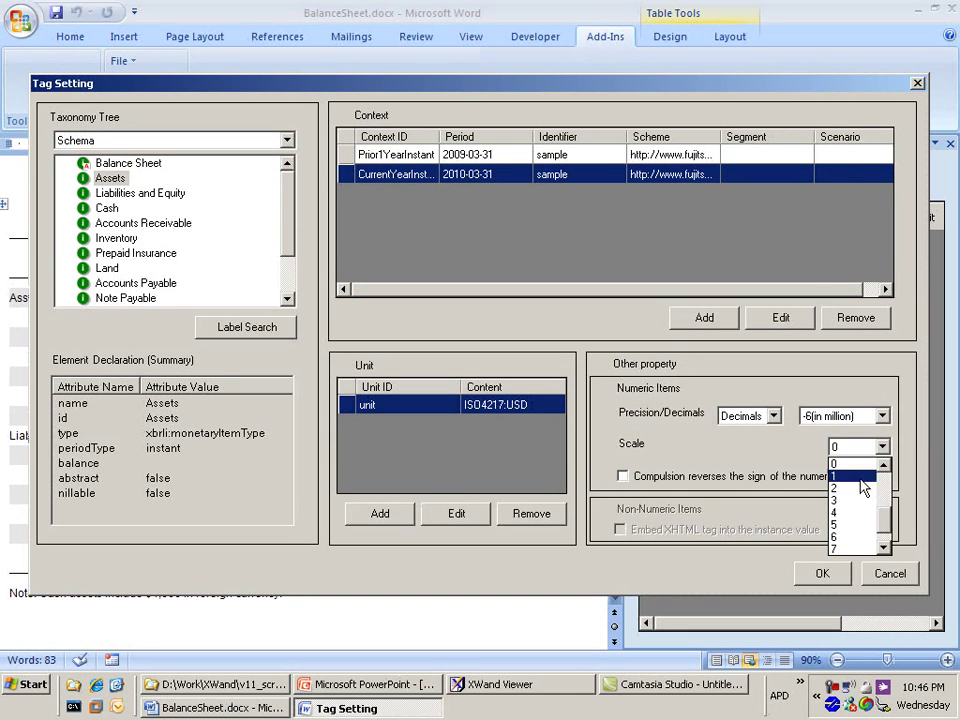
click(840, 538)
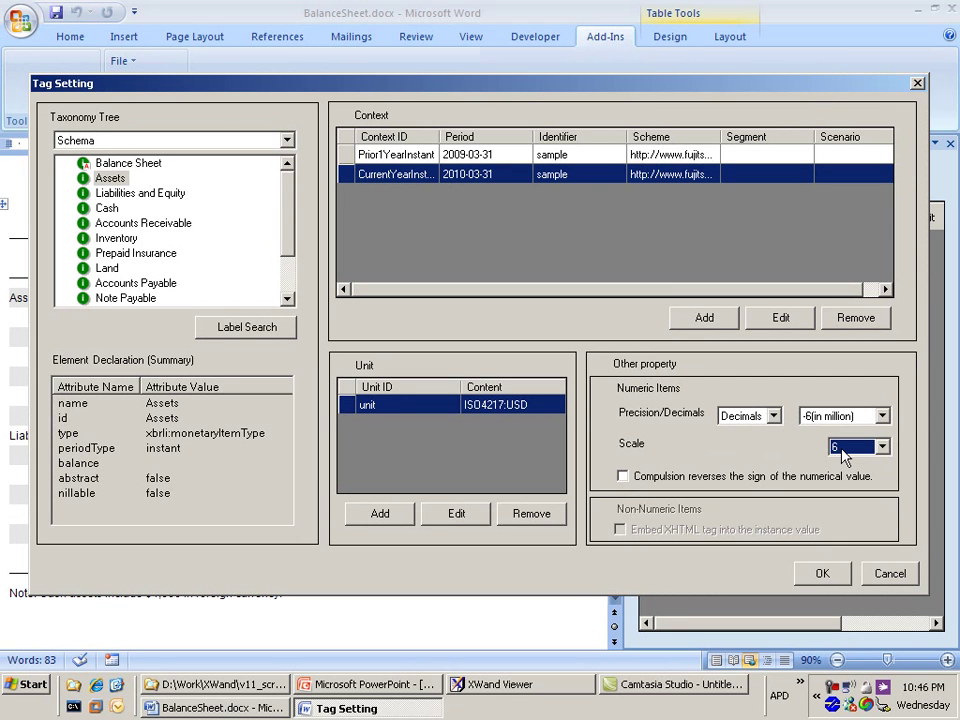
click(818, 574)
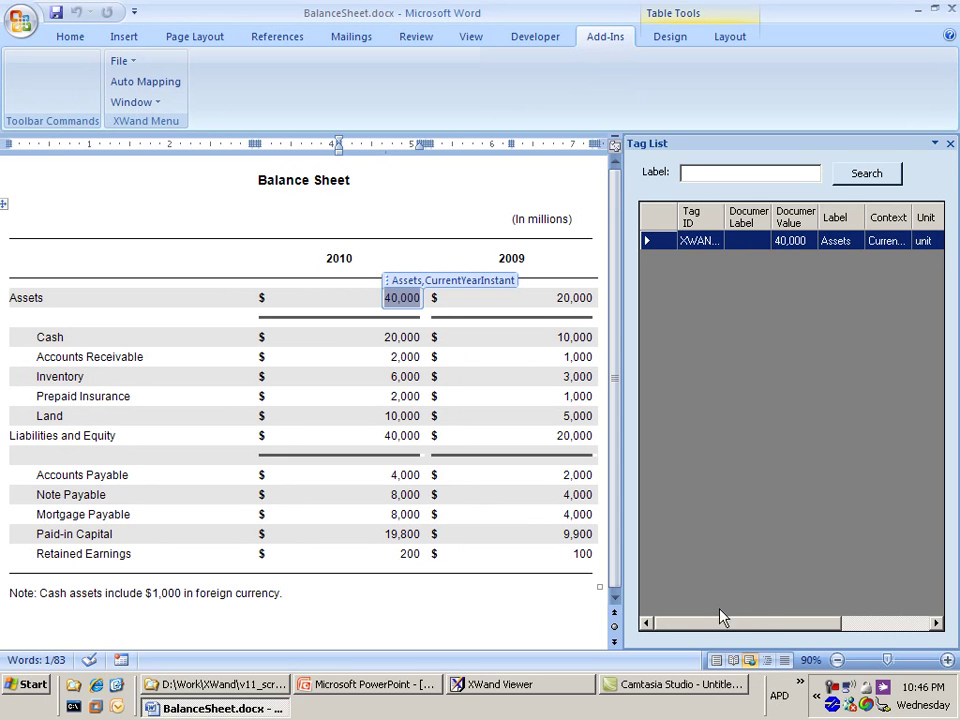
Select the '(In millions)' text, then move to the 2010 Cash value cell
drag(748, 624, 853, 622)
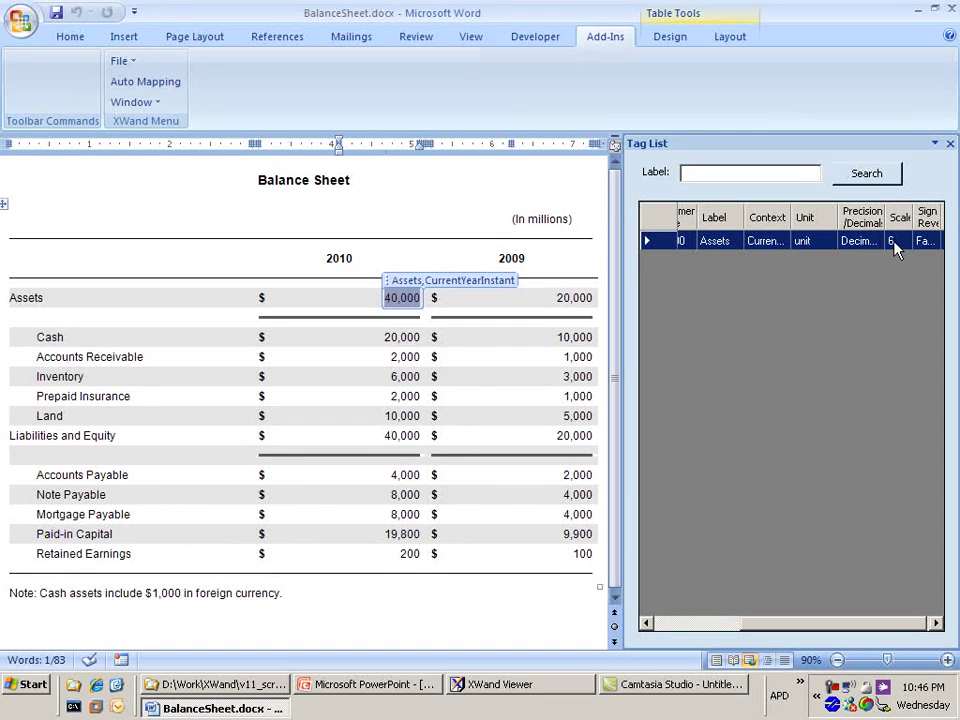
drag(513, 219, 571, 219)
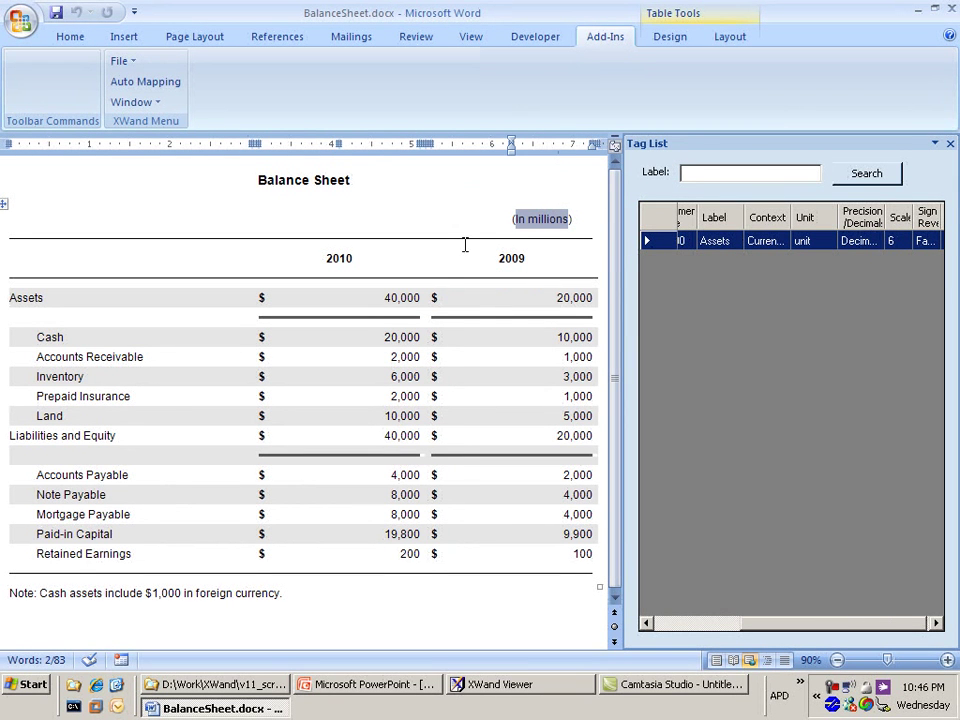
click(400, 298)
click(401, 337)
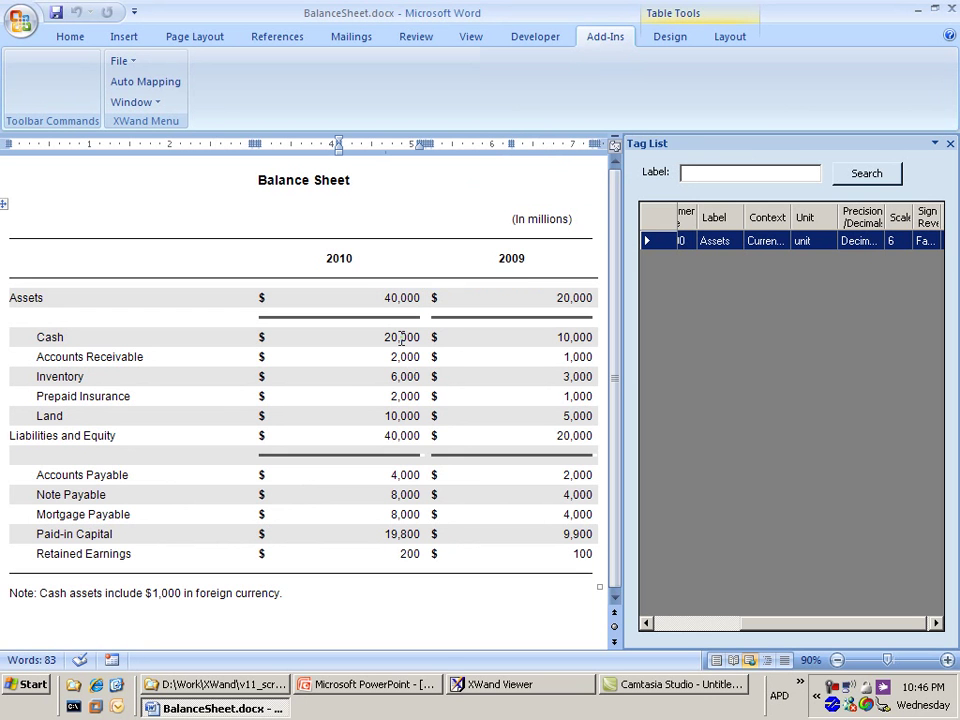
Tag the 2010 Cash value 20,000 with the Cash element, then select the Assets tag entry
right_click(401, 337)
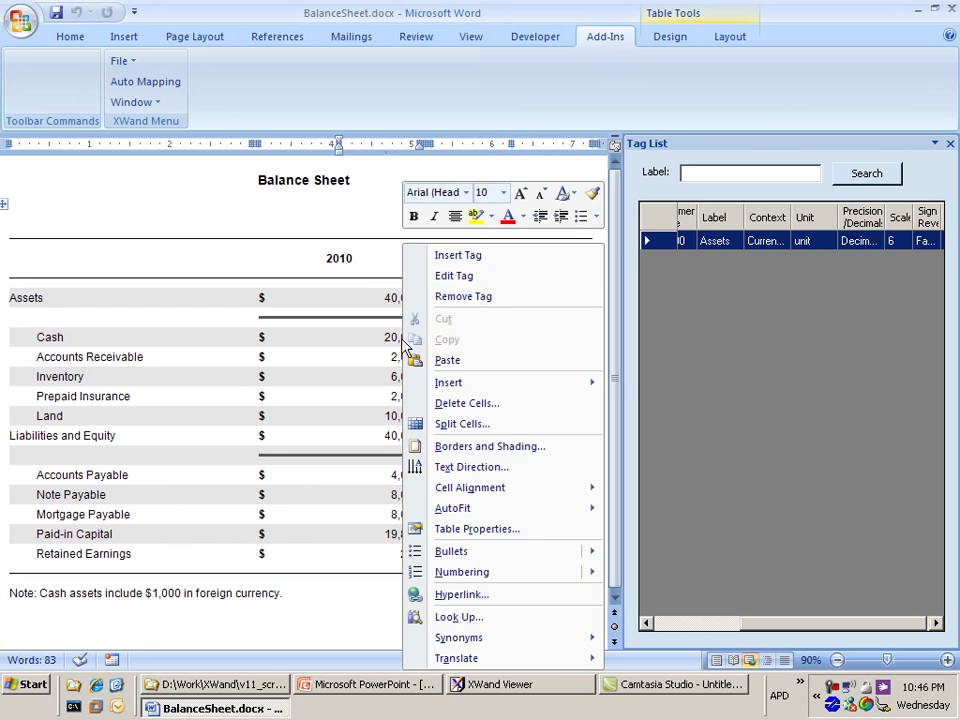
click(428, 257)
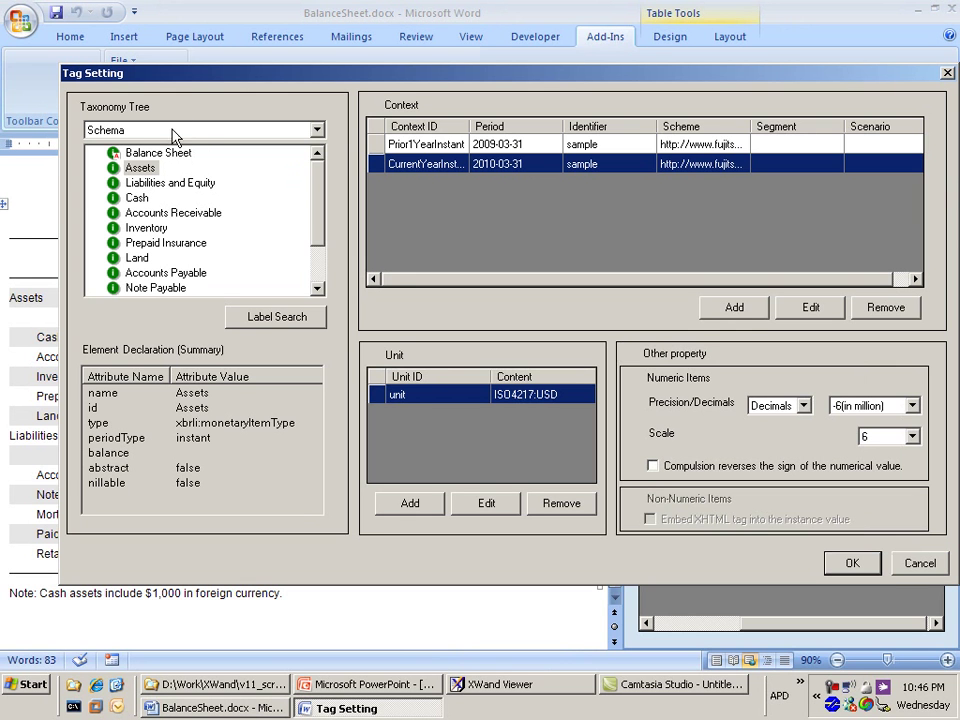
drag(195, 80, 253, 146)
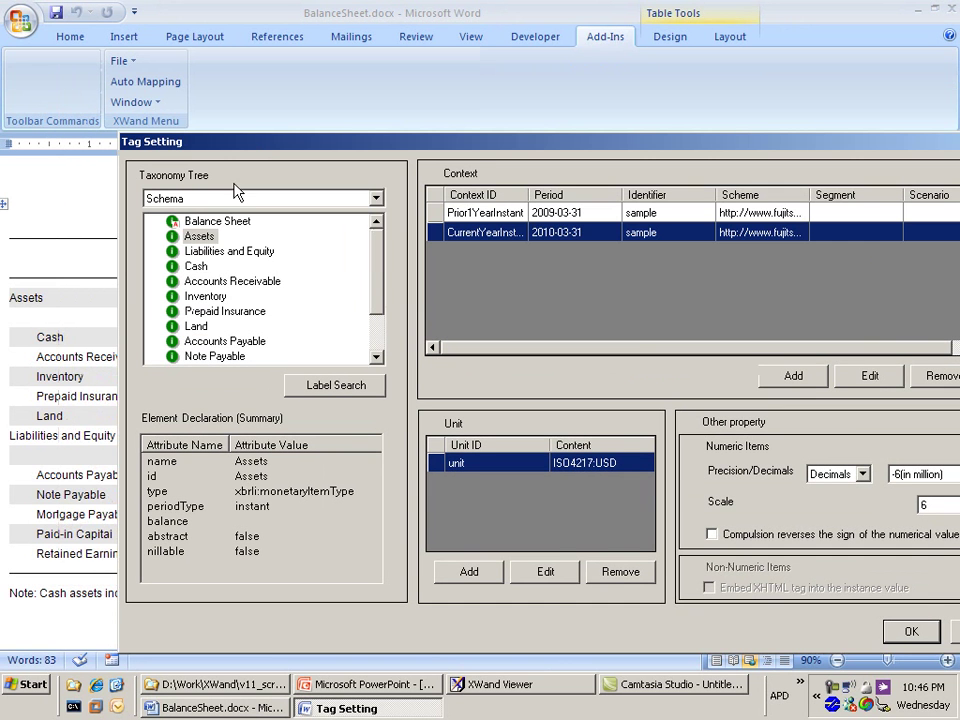
click(197, 266)
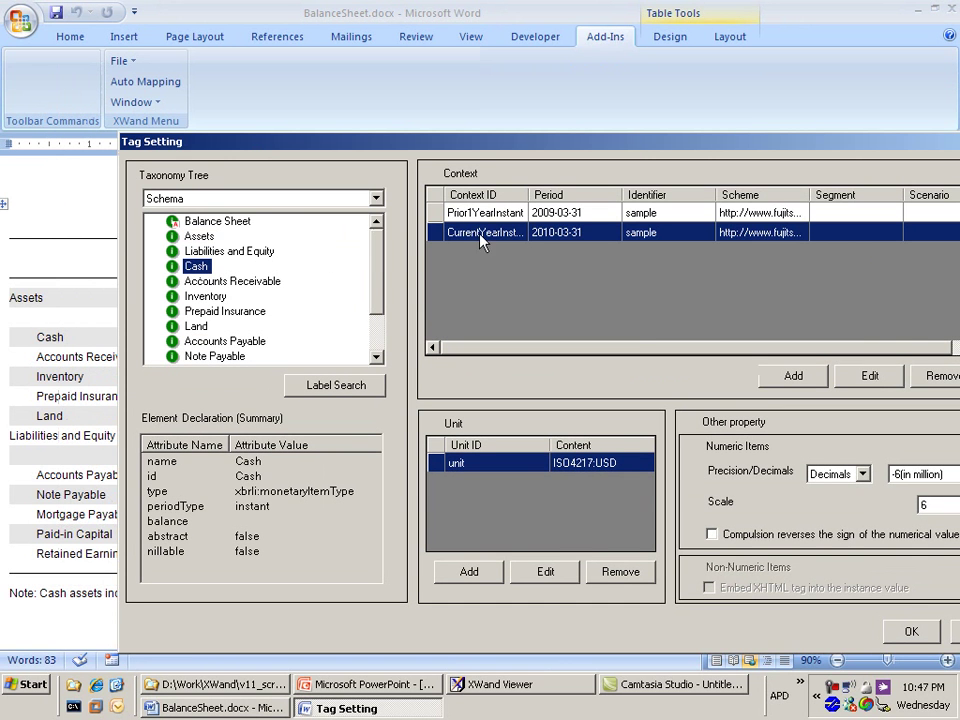
click(908, 628)
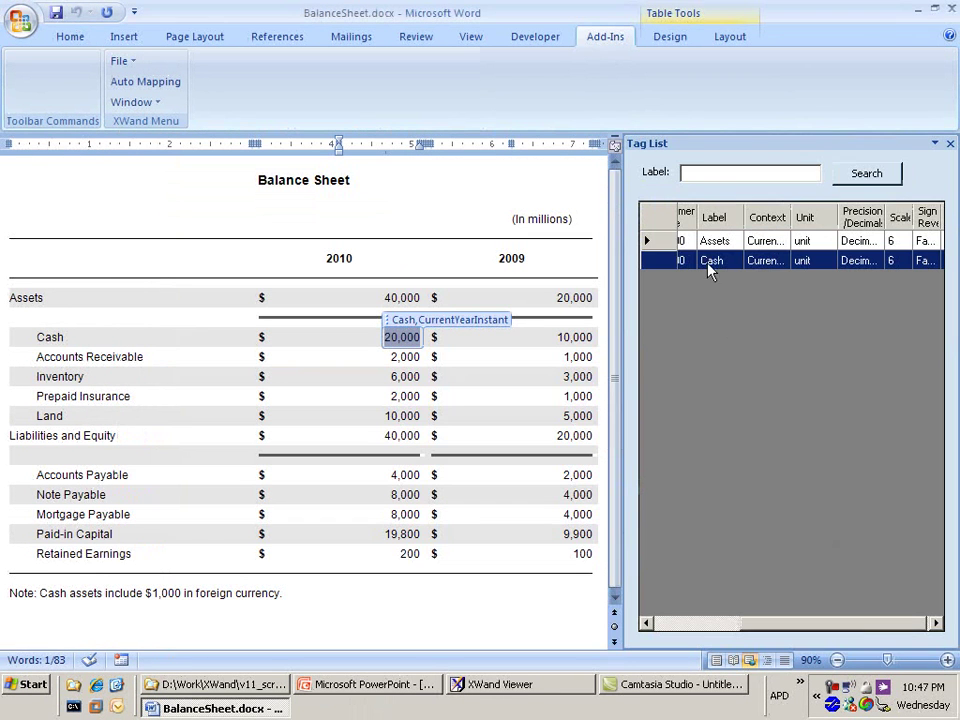
drag(699, 625, 688, 624)
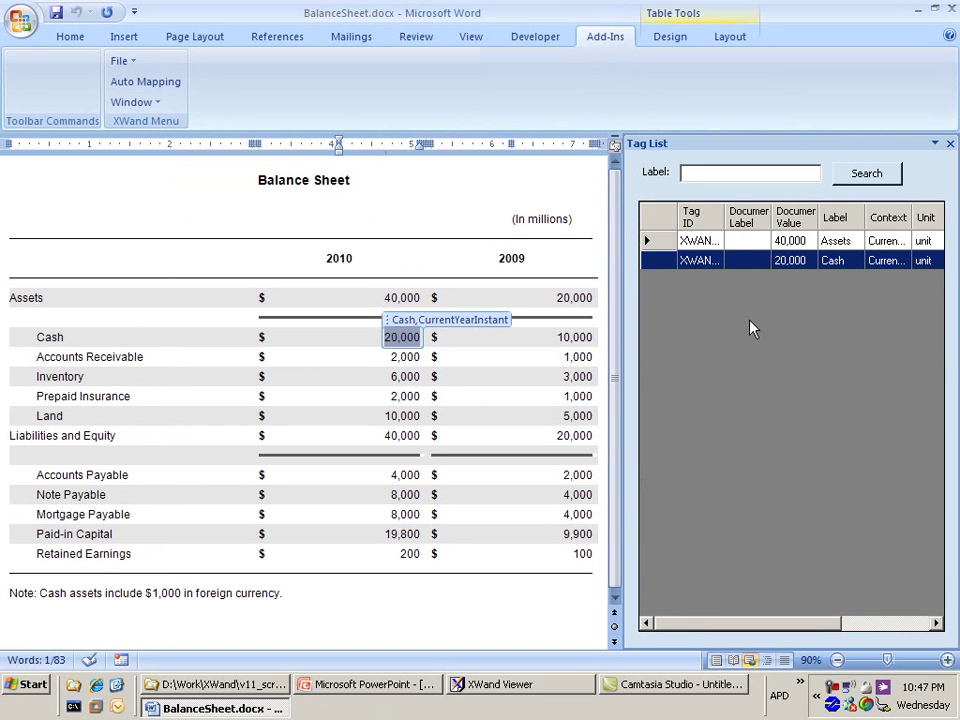
click(650, 241)
Delete both the Assets and Cash tags from the Tag List
ctrl+click(650, 260)
right_click(650, 260)
click(686, 289)
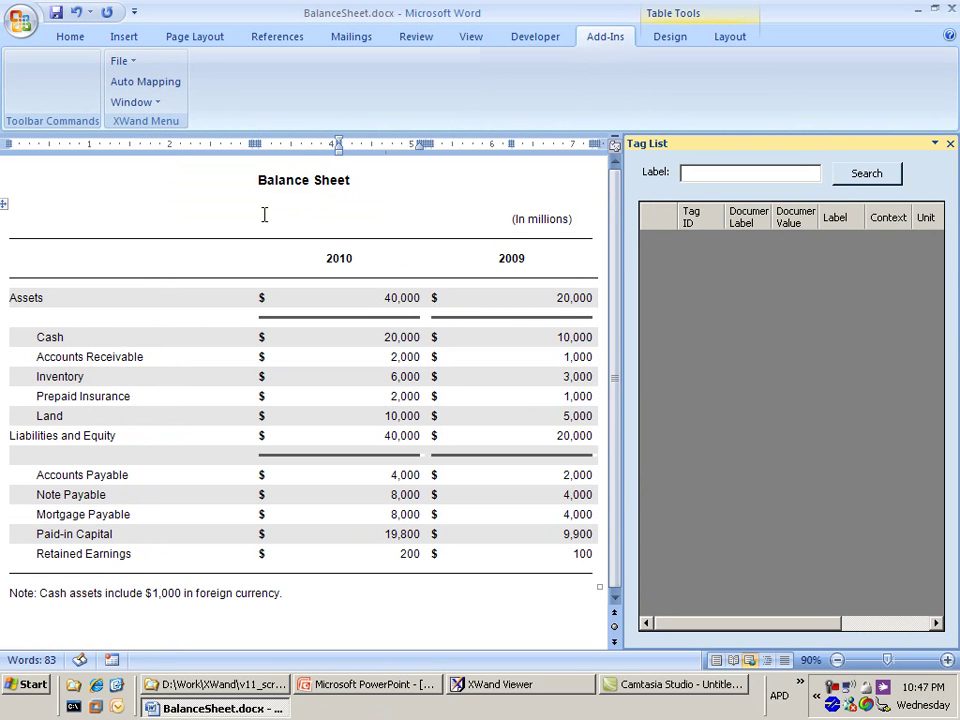
Run Auto Mapping with row labels as label column, 2010 figures as values, CurrentYearInstant, USD
click(145, 82)
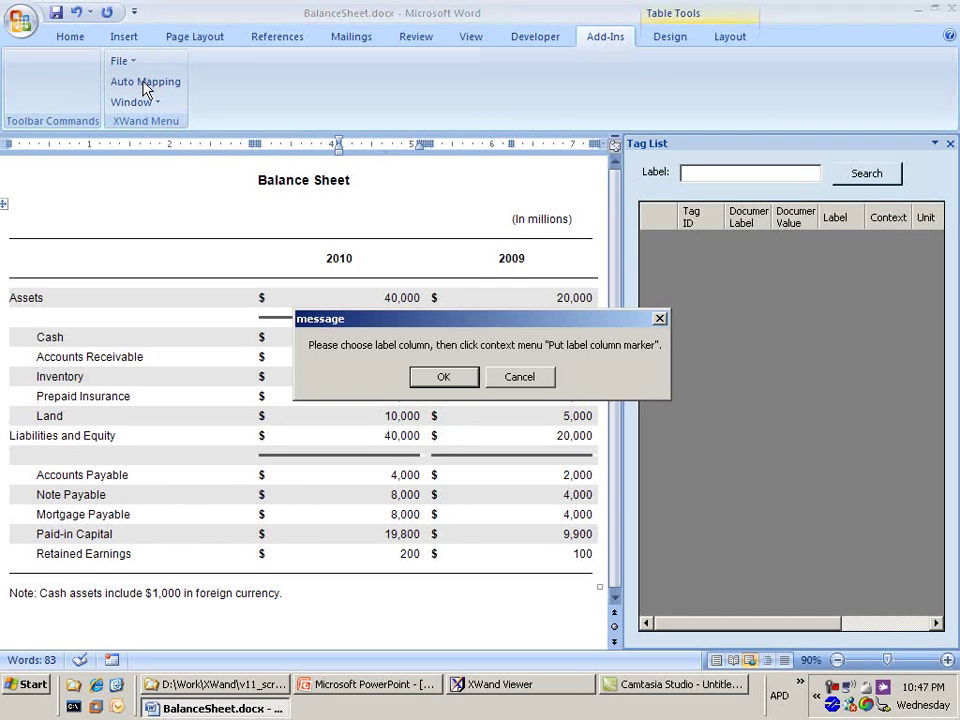
click(459, 380)
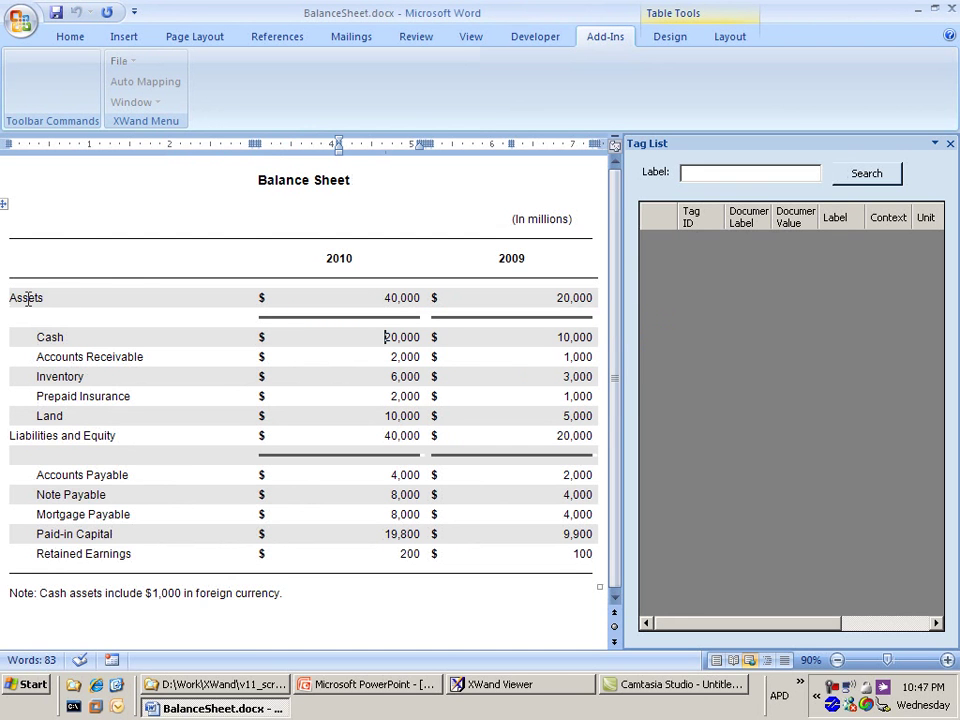
right_click(28, 299)
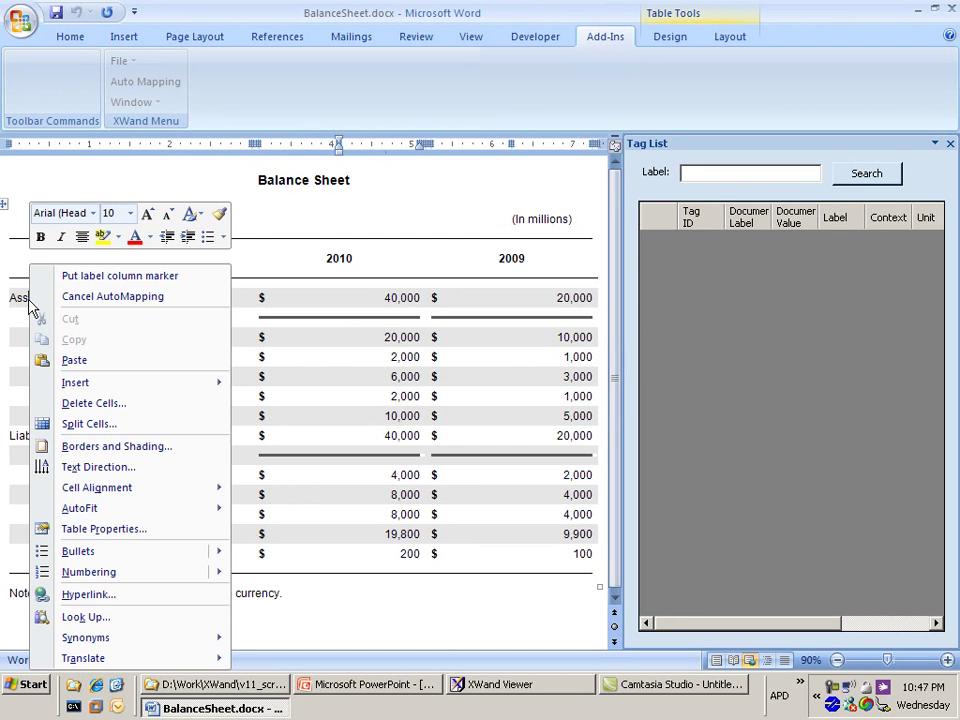
click(82, 276)
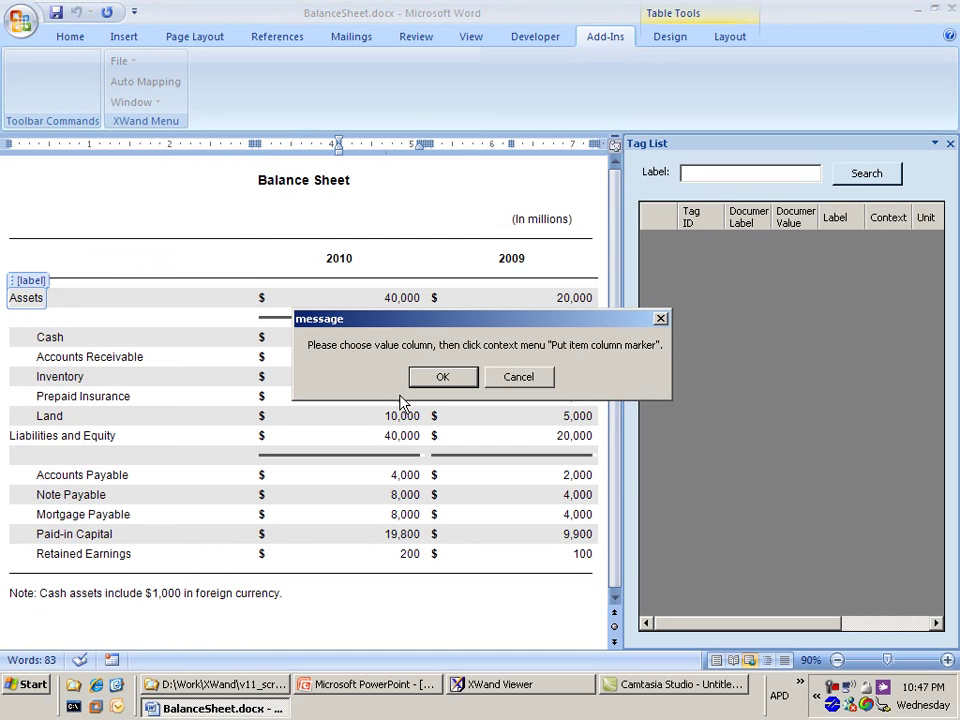
click(438, 381)
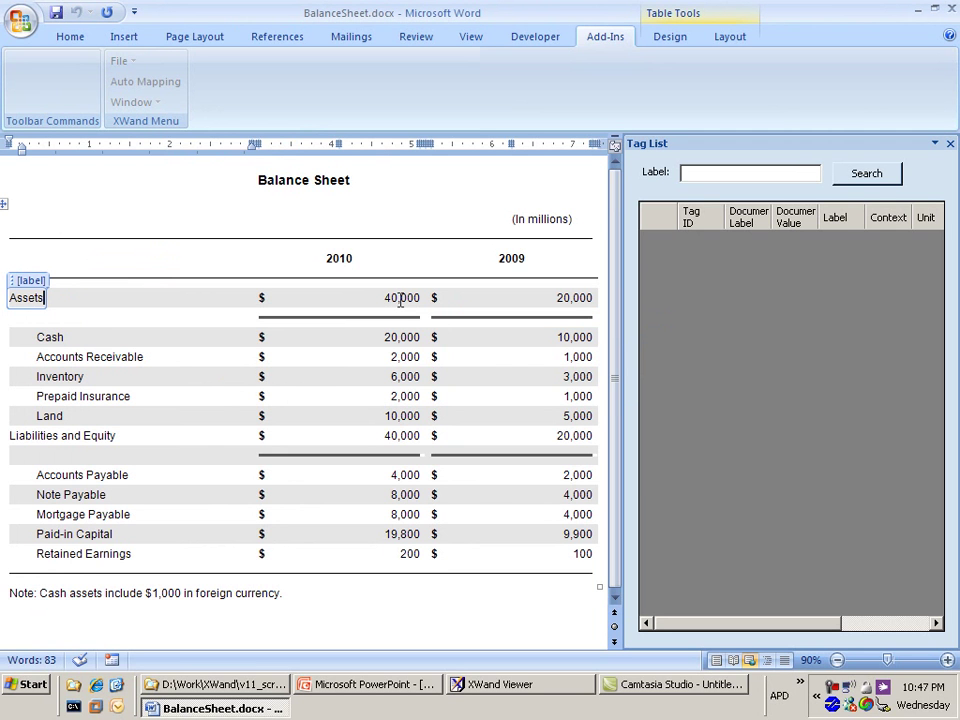
right_click(400, 298)
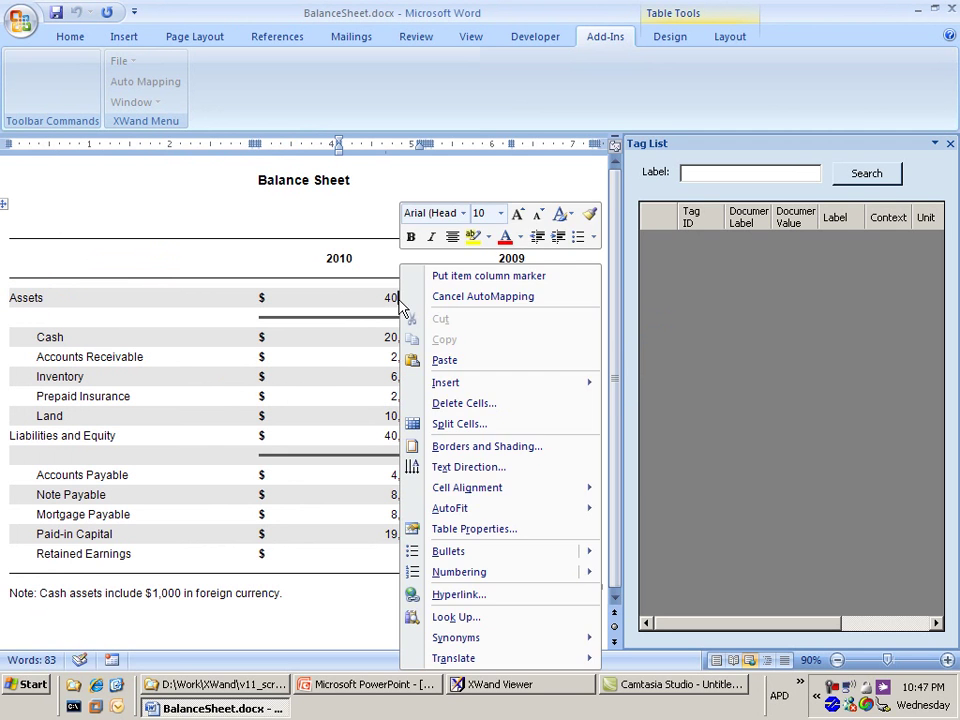
click(447, 285)
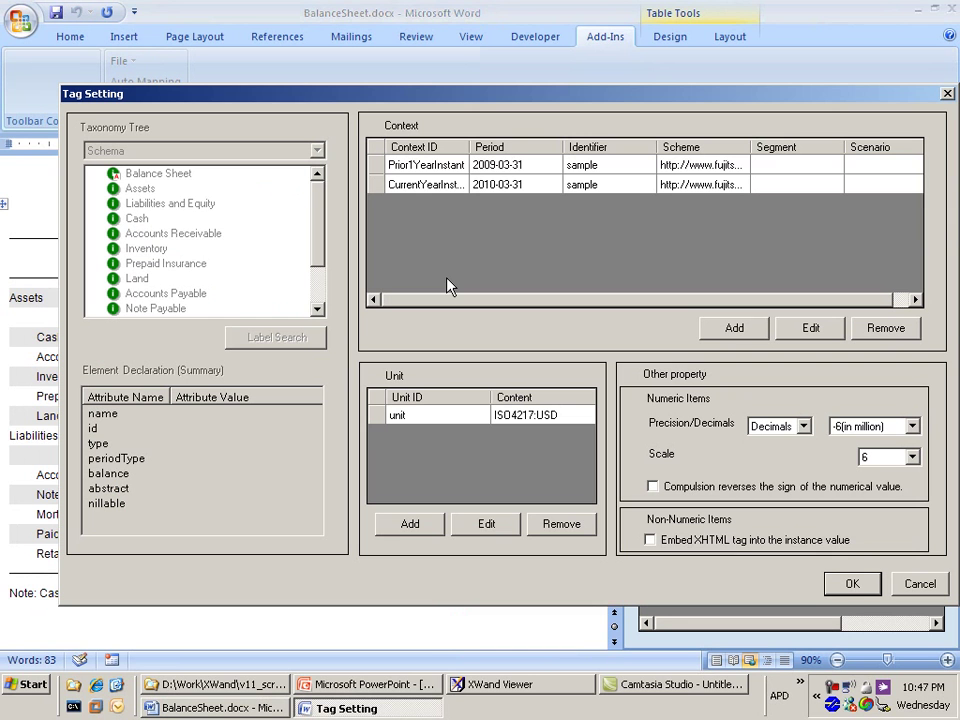
drag(464, 98, 427, 100)
click(386, 195)
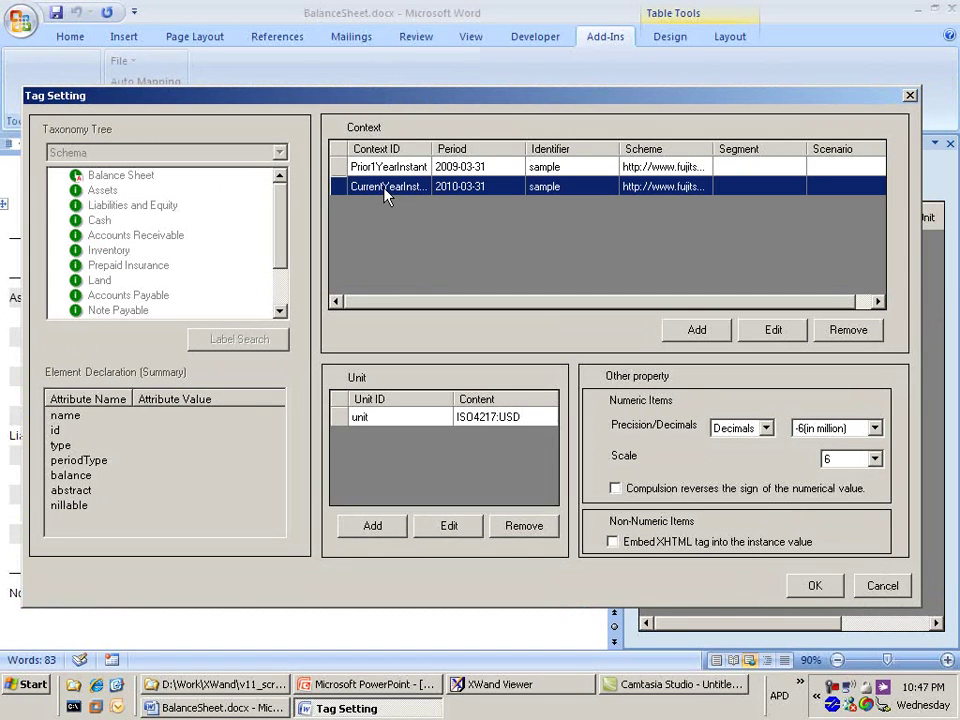
click(482, 420)
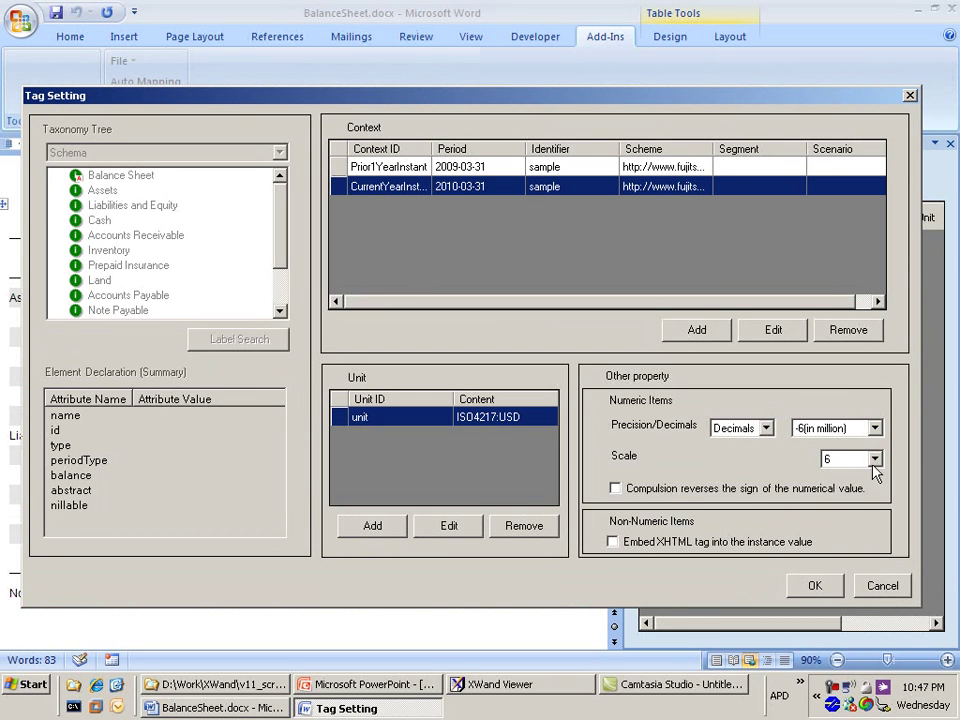
click(811, 585)
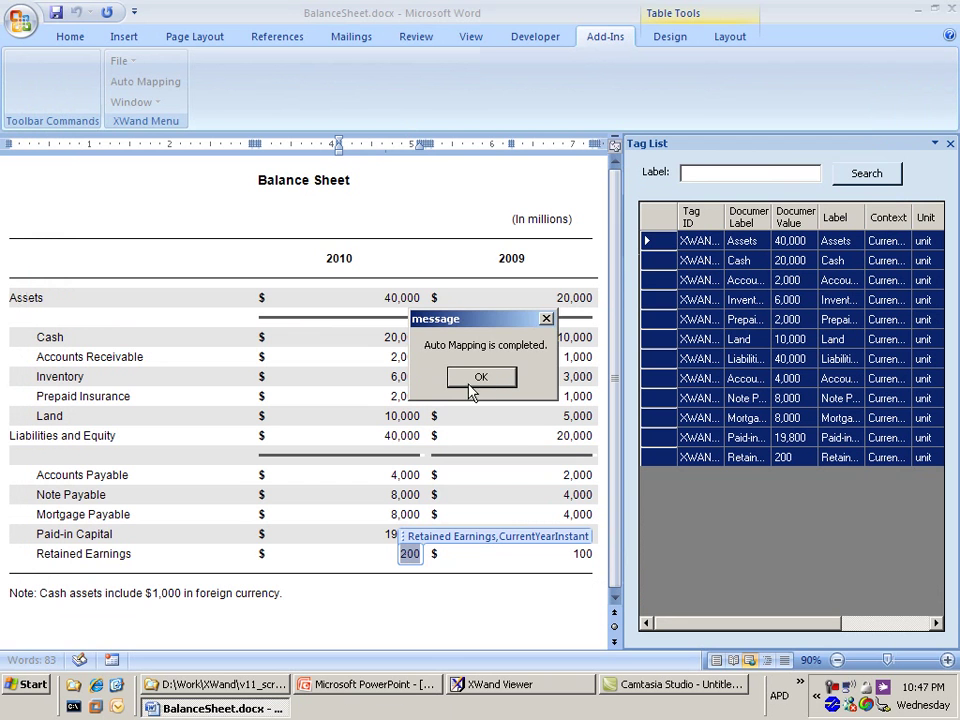
Dismiss the completion notice and check the tags on the 2010 Cash and Inventory values
click(483, 377)
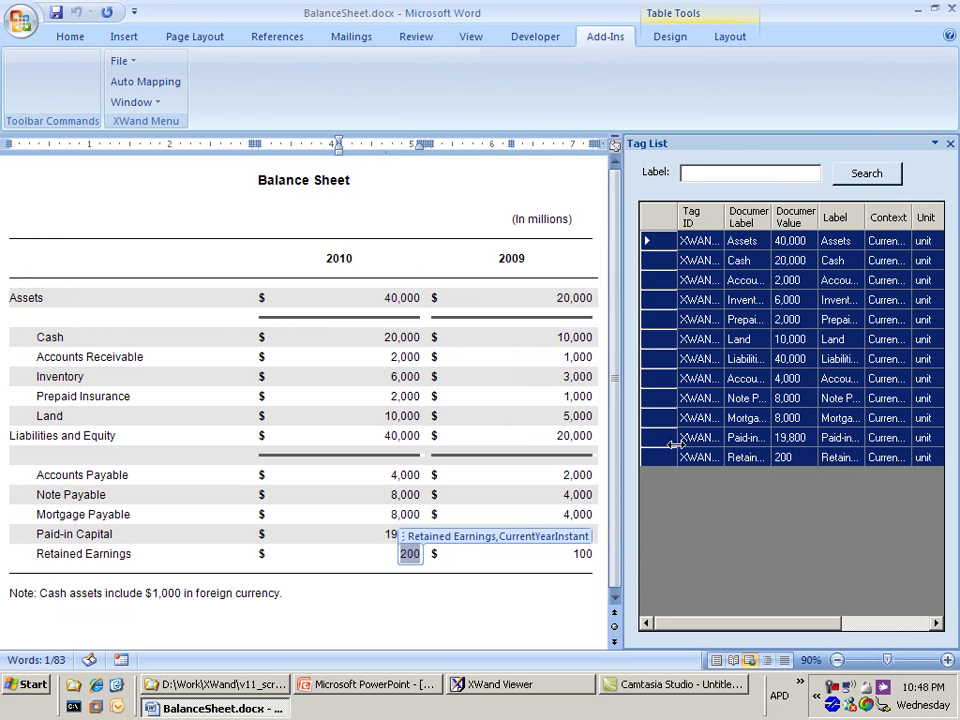
click(745, 262)
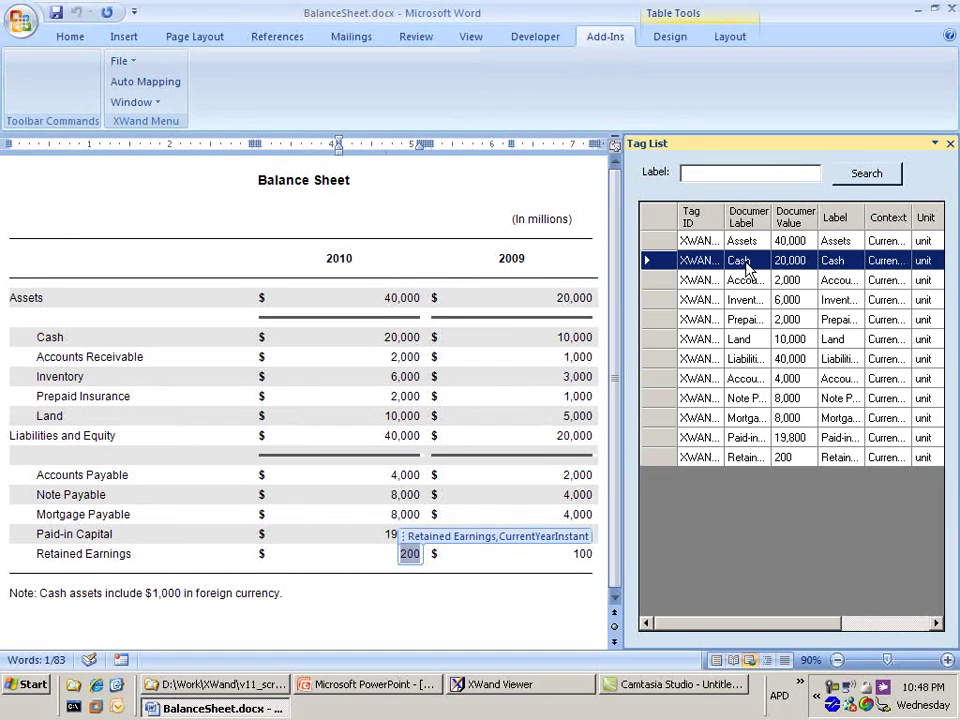
click(399, 338)
click(401, 377)
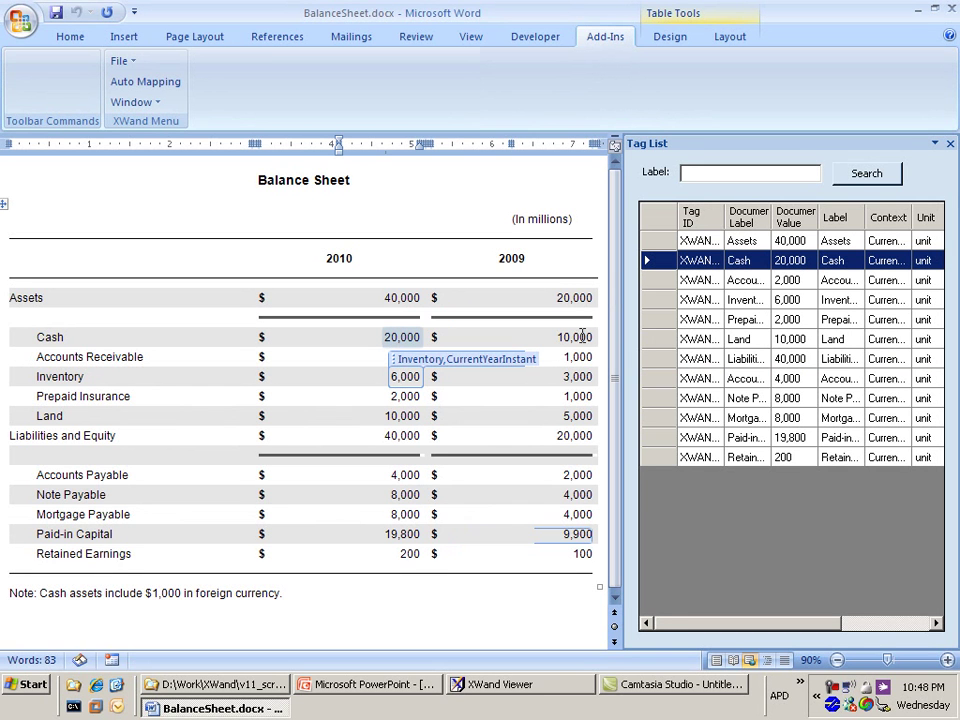
click(575, 297)
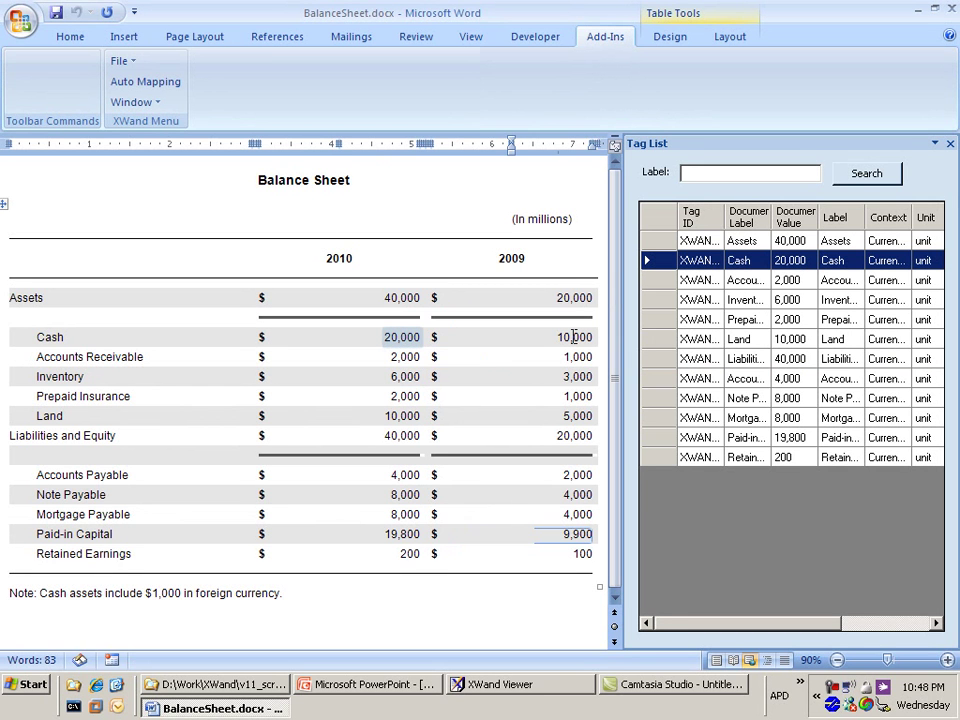
Run Auto Mapping with row labels and the 2009 column, using Prior1YearInstant context and USD unit
click(148, 81)
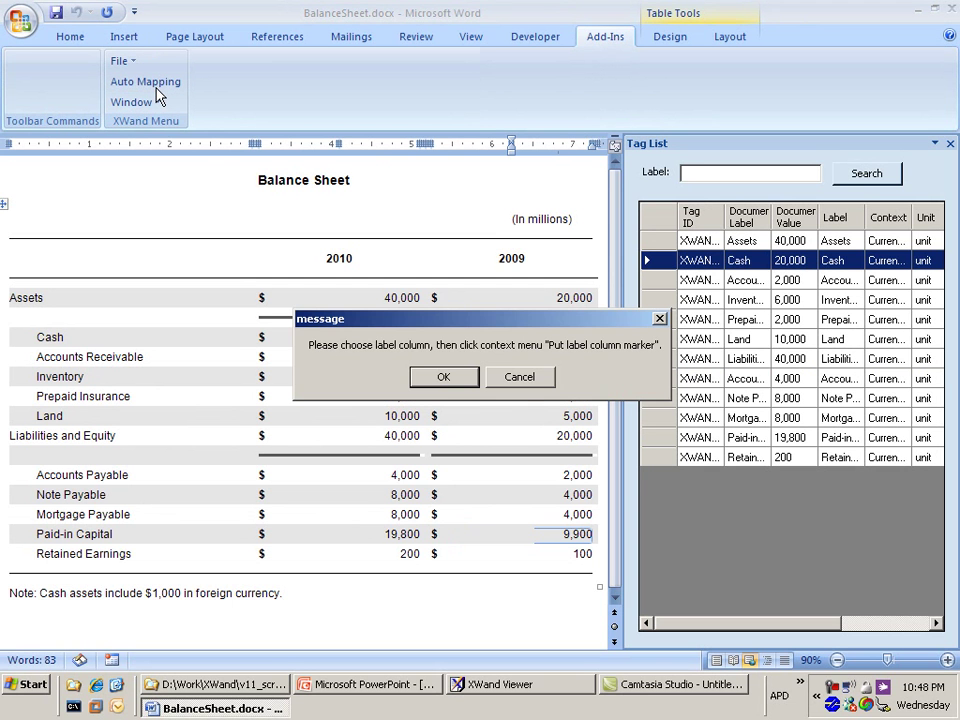
click(448, 380)
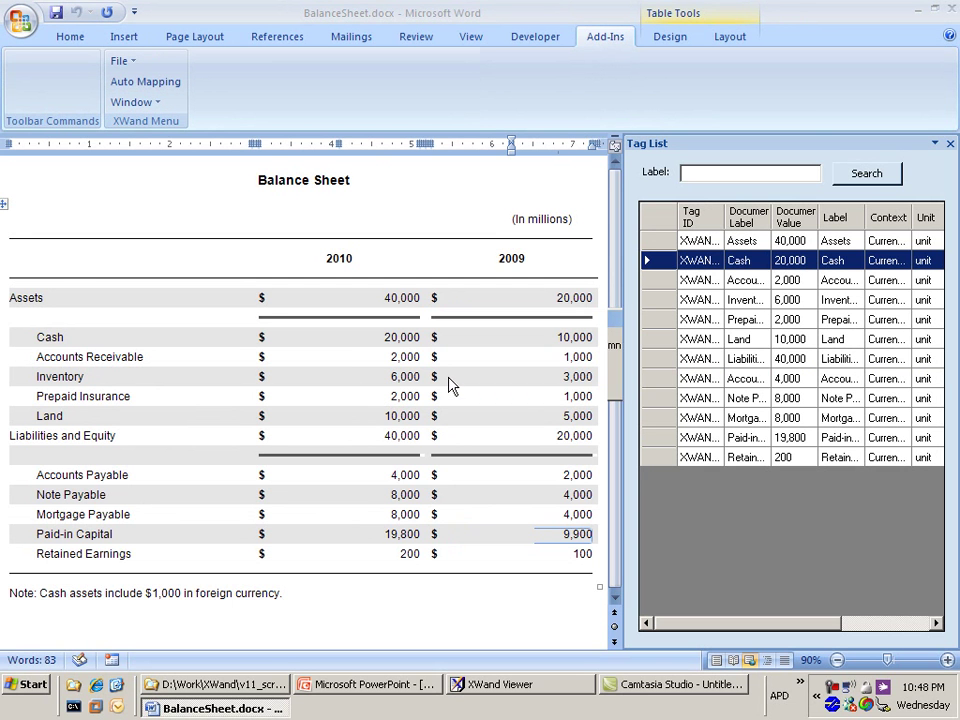
right_click(27, 295)
click(62, 273)
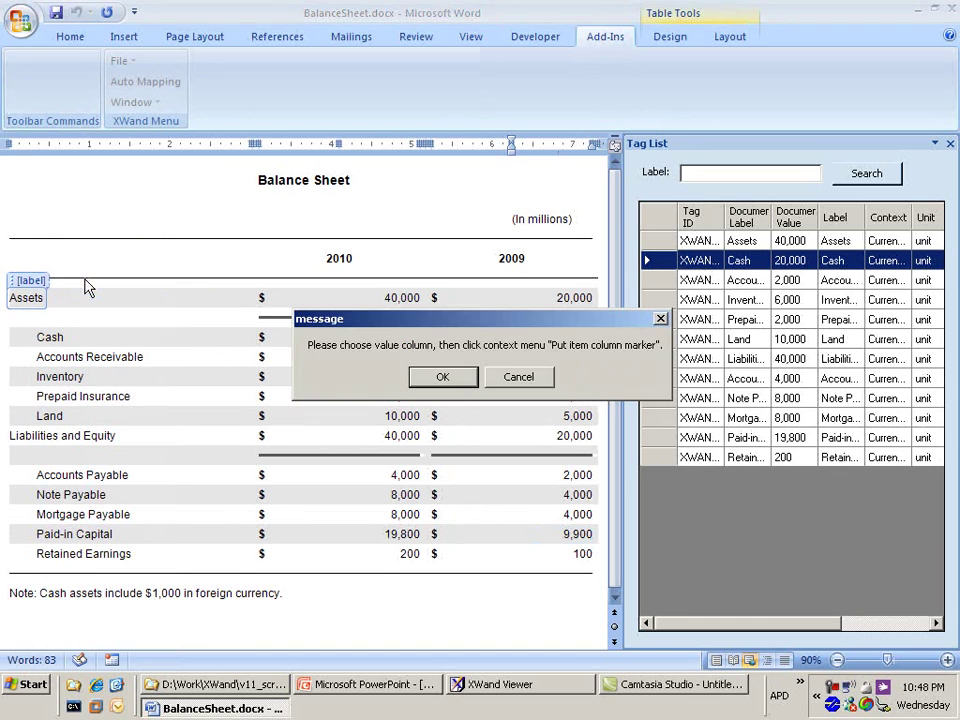
click(443, 378)
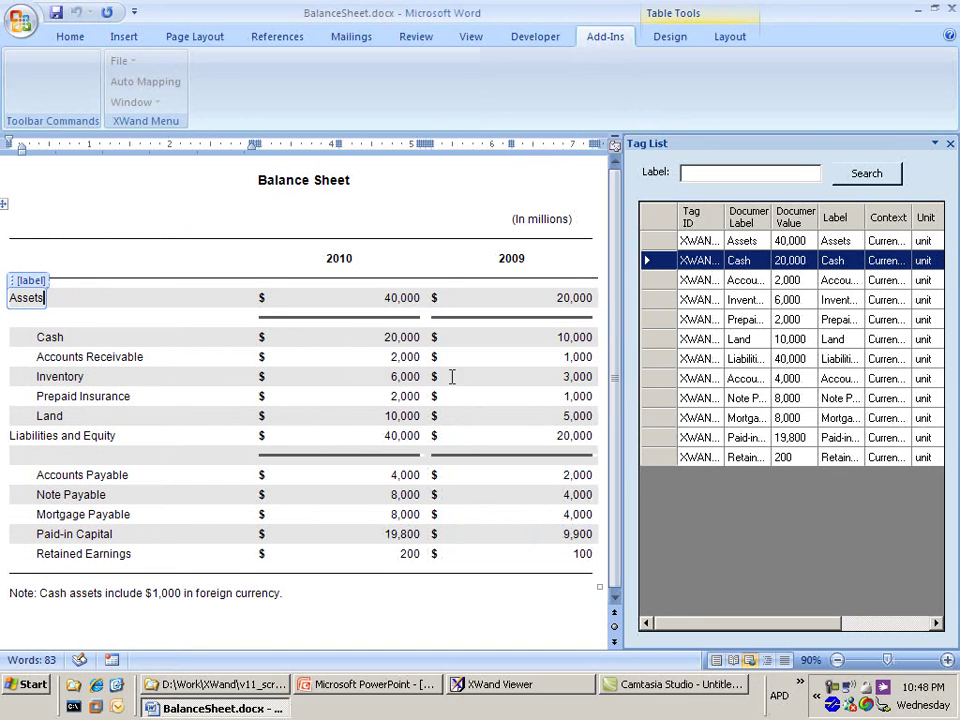
right_click(575, 297)
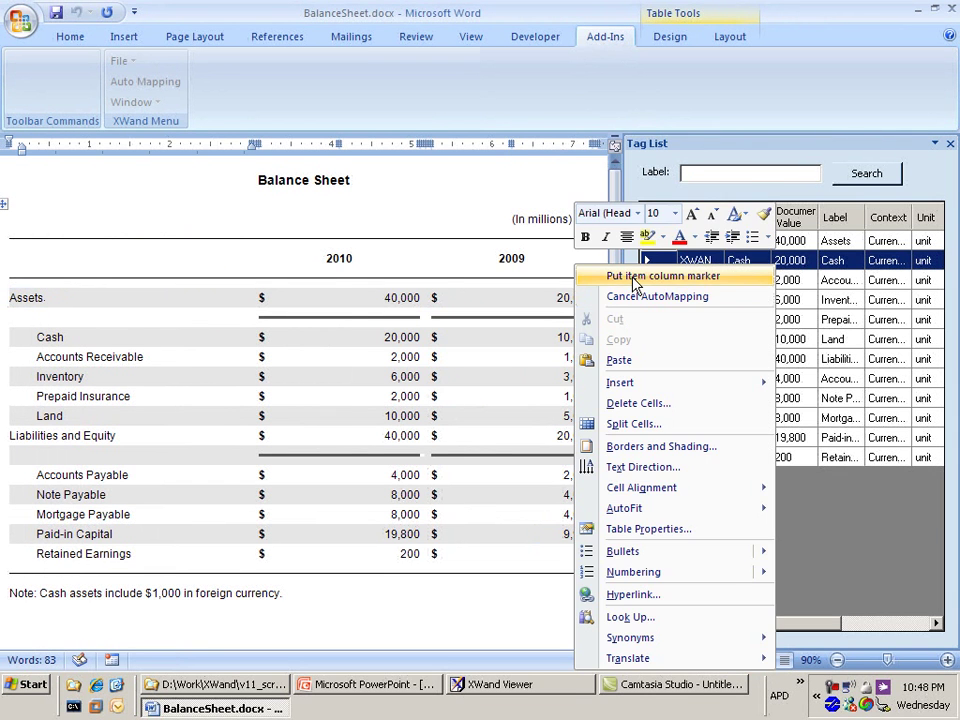
click(632, 275)
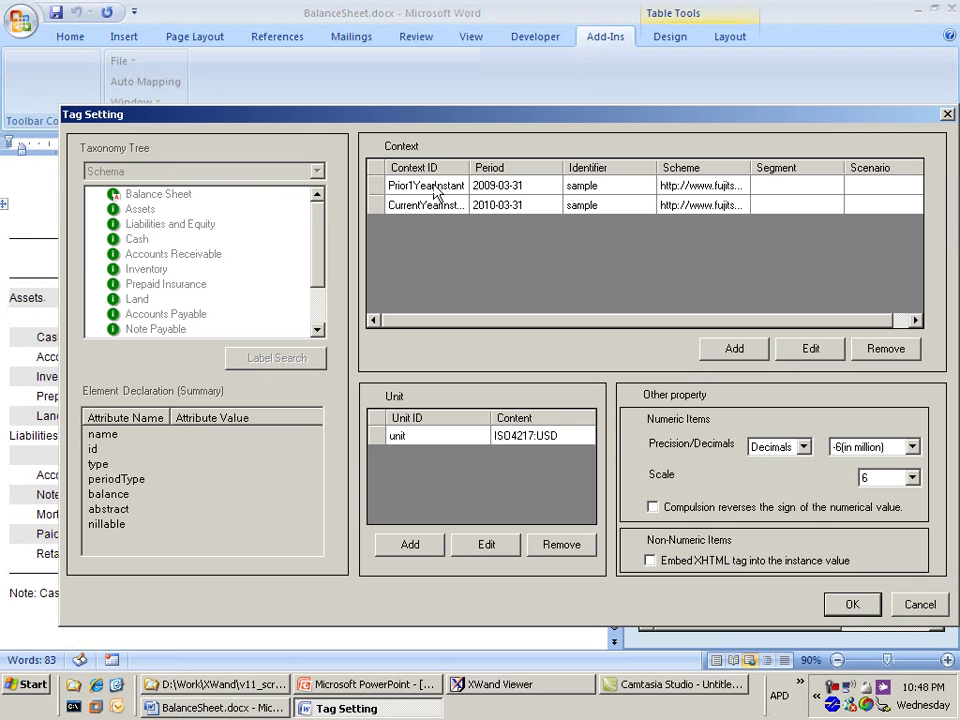
click(433, 188)
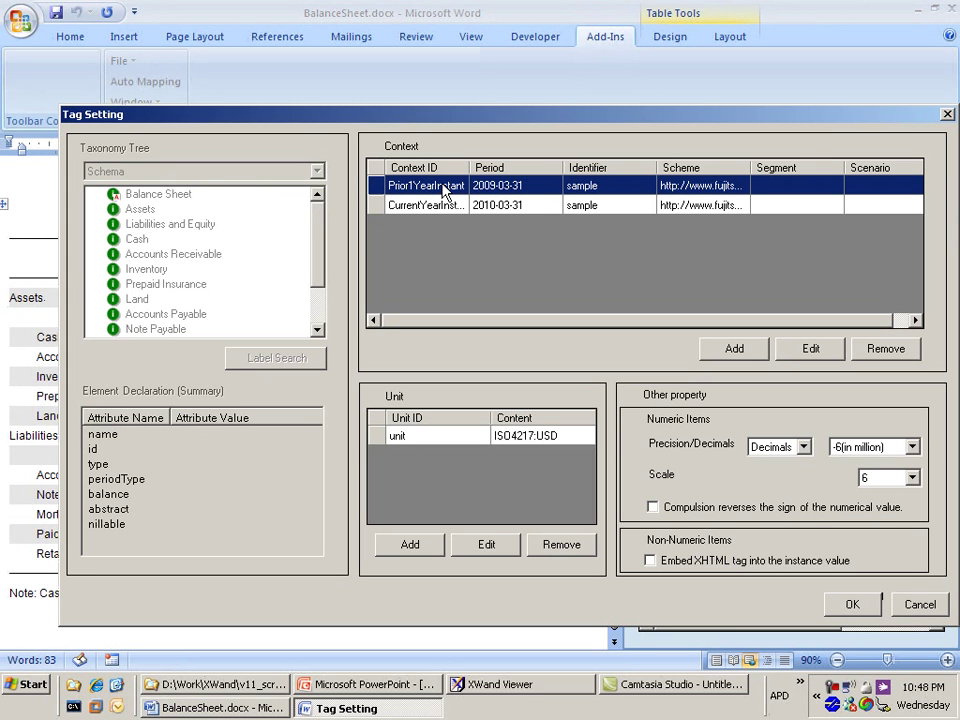
click(467, 439)
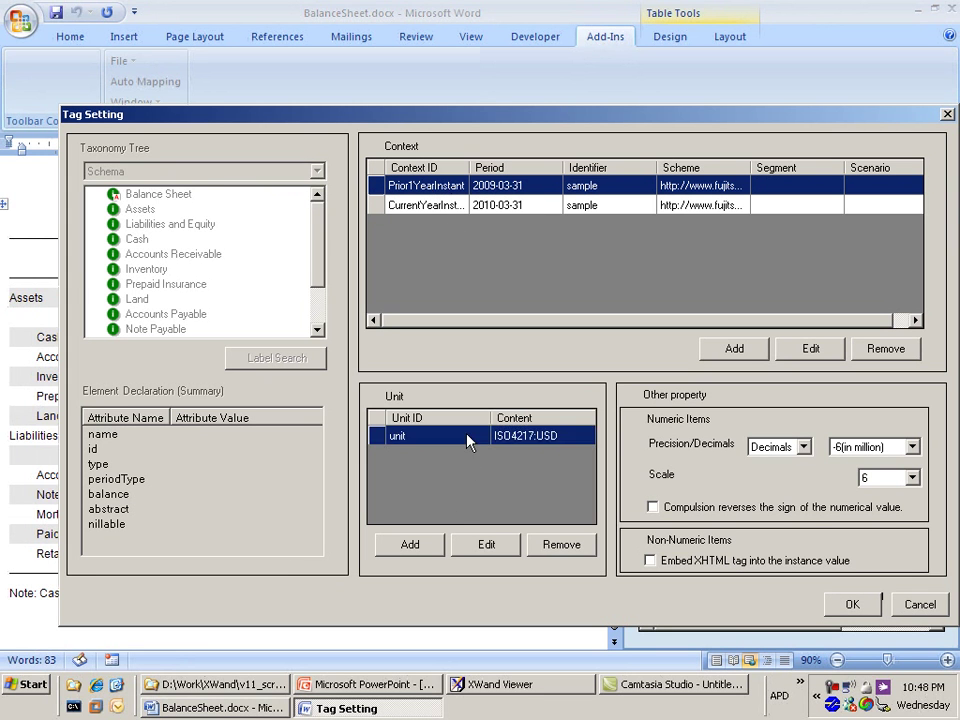
click(852, 605)
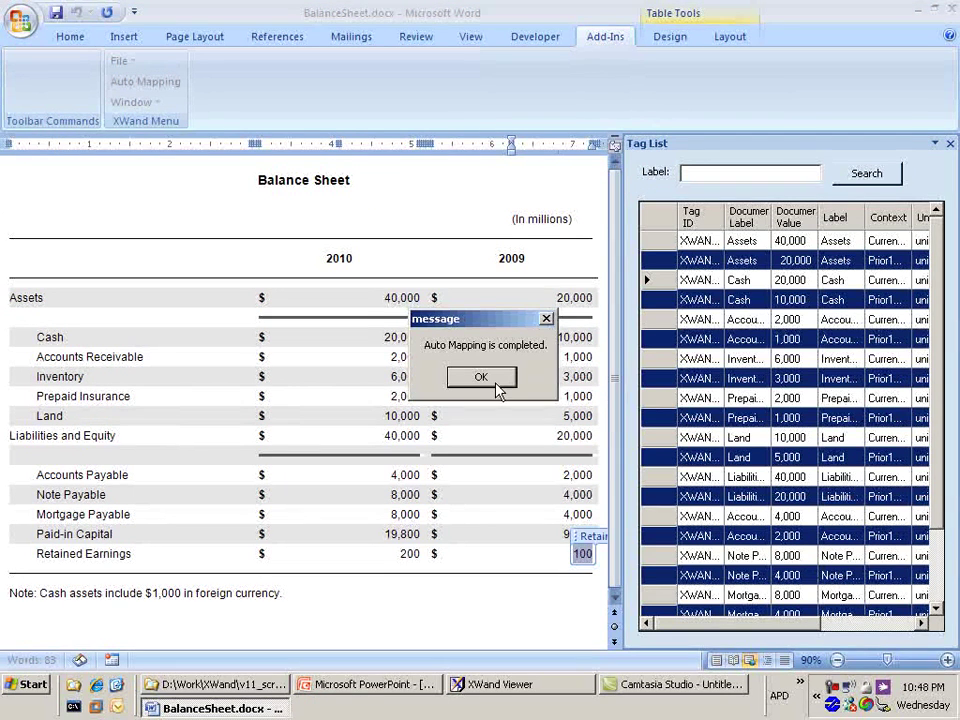
click(495, 386)
Resize the Tag List and verify the 2010 Cash value 20,000 carries Cash, CurrentYearInstant
click(703, 286)
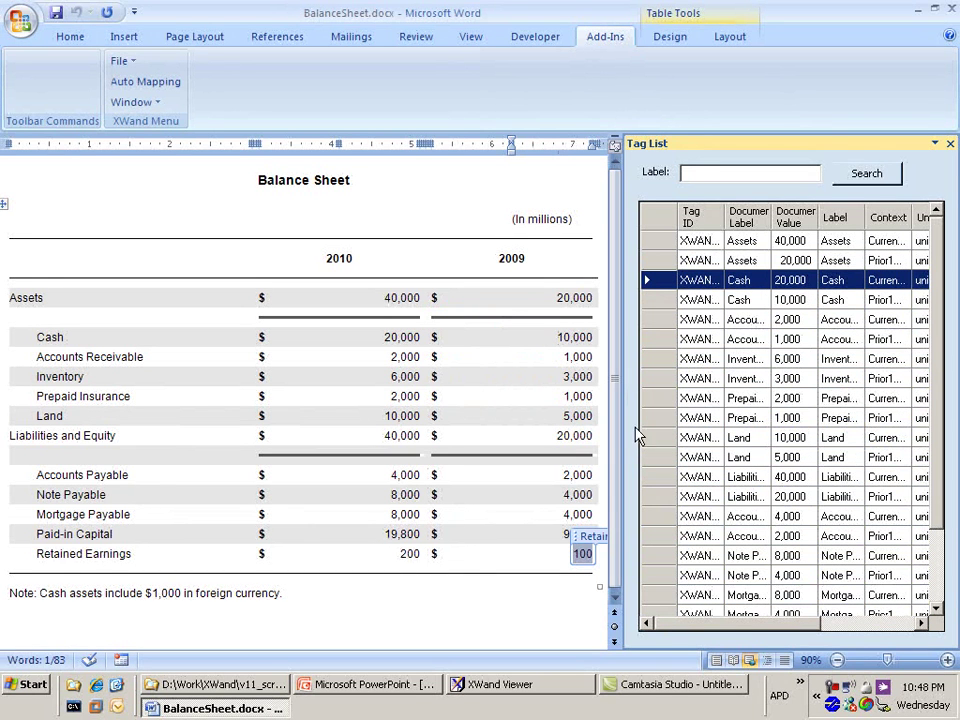
drag(620, 428, 578, 430)
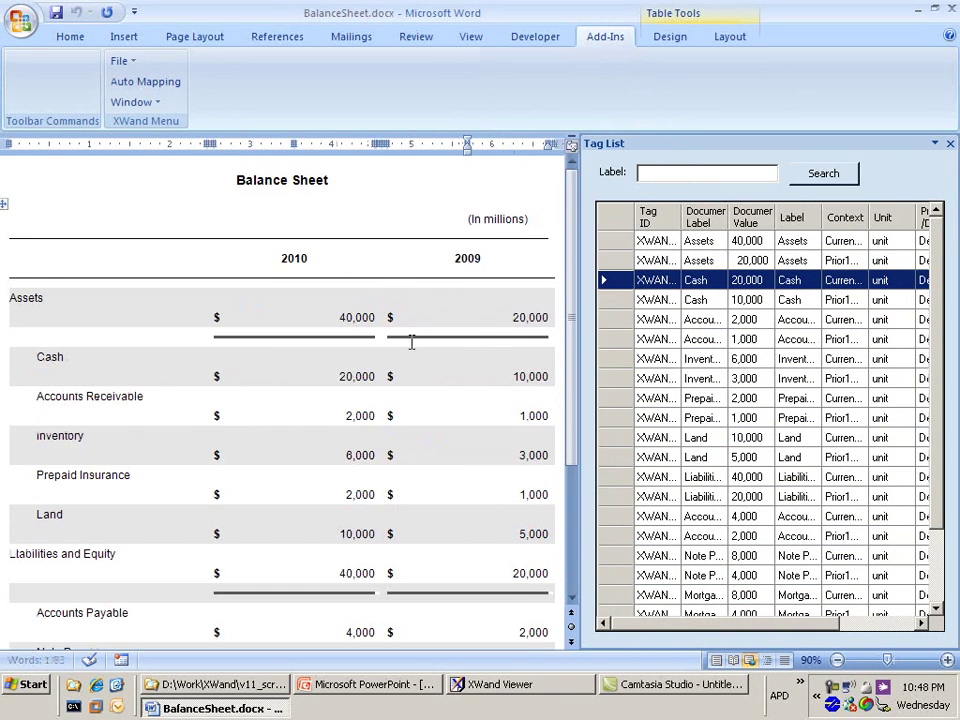
click(360, 376)
click(360, 376)
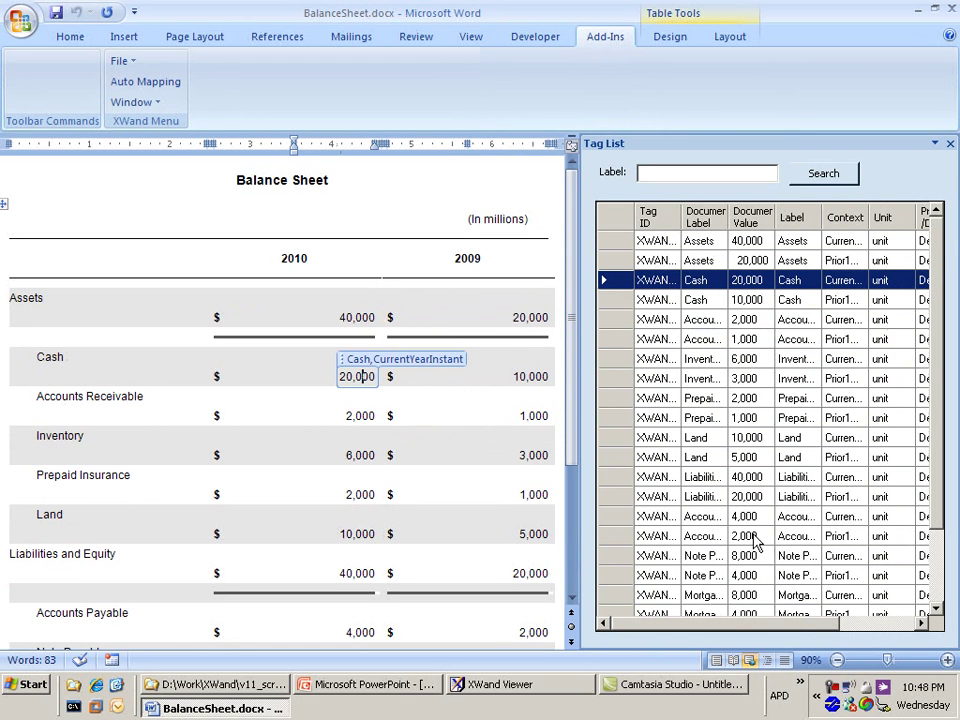
mouse_move(782, 624)
mouse_down()
mouse_move(862, 615)
mouse_move(765, 628)
mouse_up()
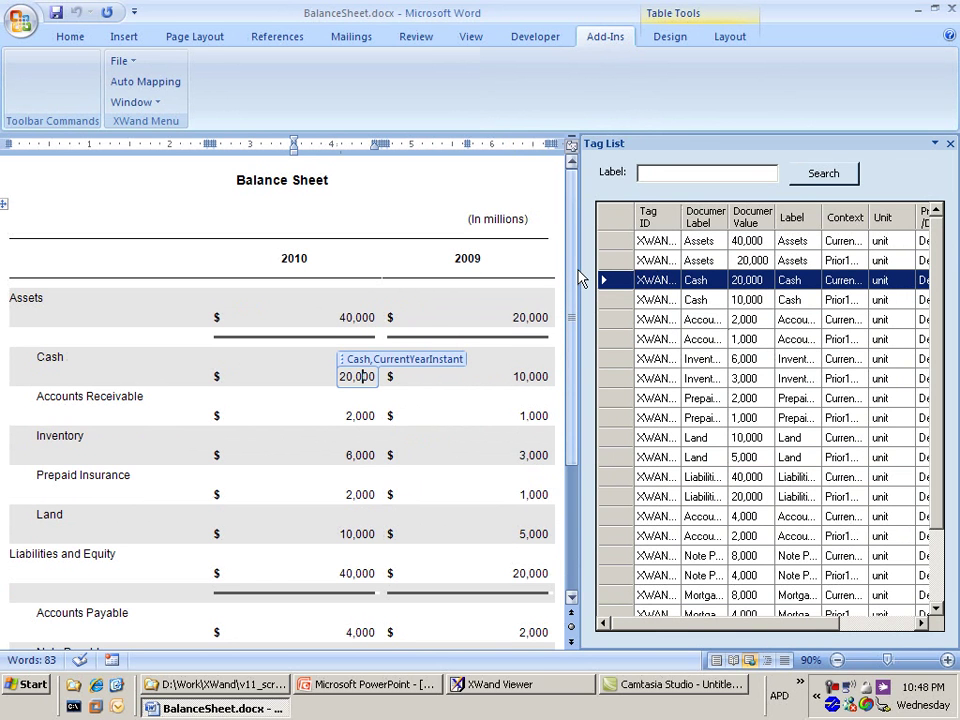
drag(580, 269, 640, 269)
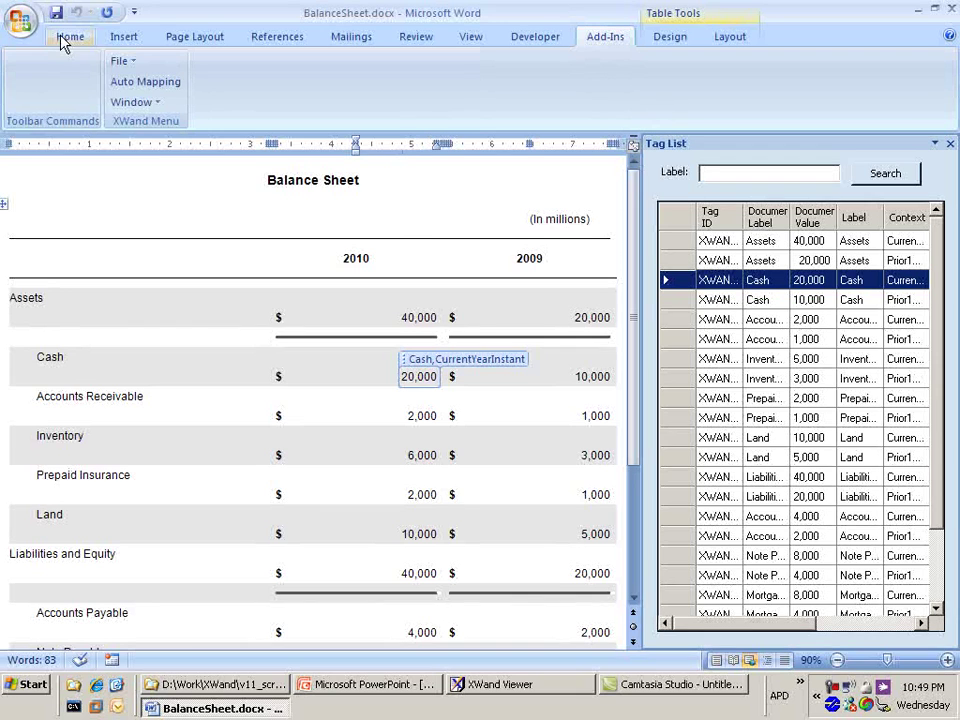
Save the document under the new name BalanceSheet_WithMapping.docx
click(24, 26)
click(65, 186)
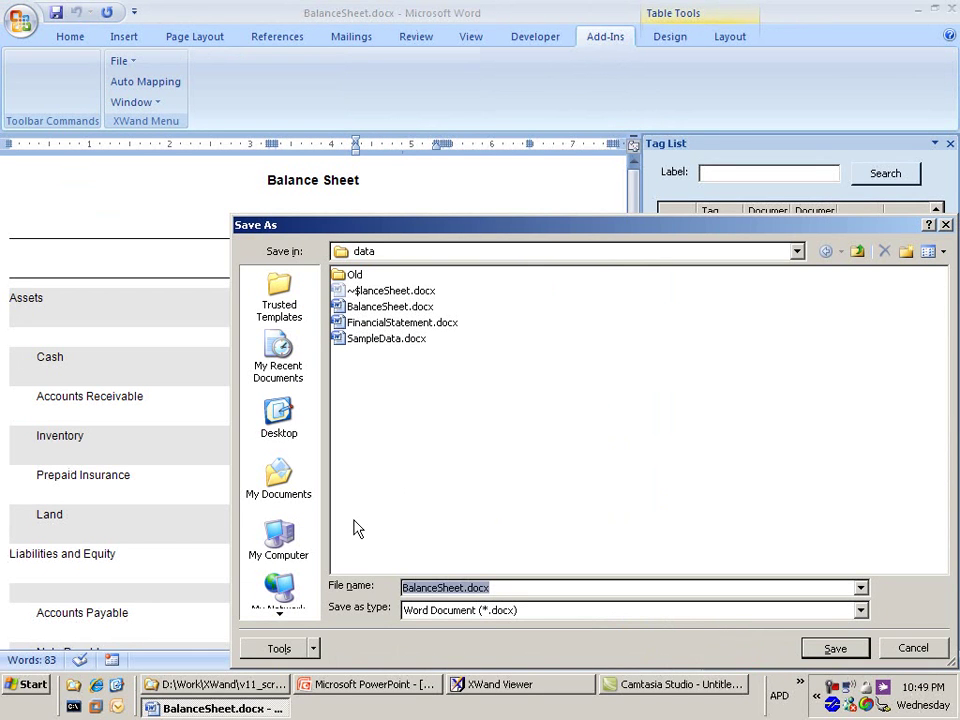
key(End)
text(_WithMapping)
key(Return)
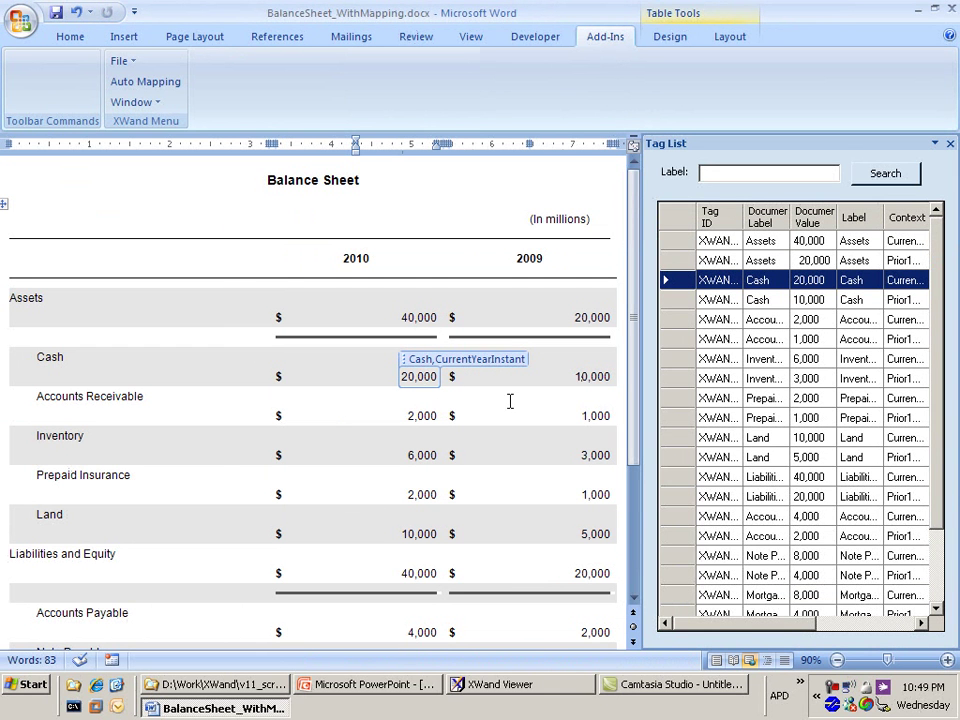
Start the XBRL instance export and create and open a new folder named Generated
click(329, 213)
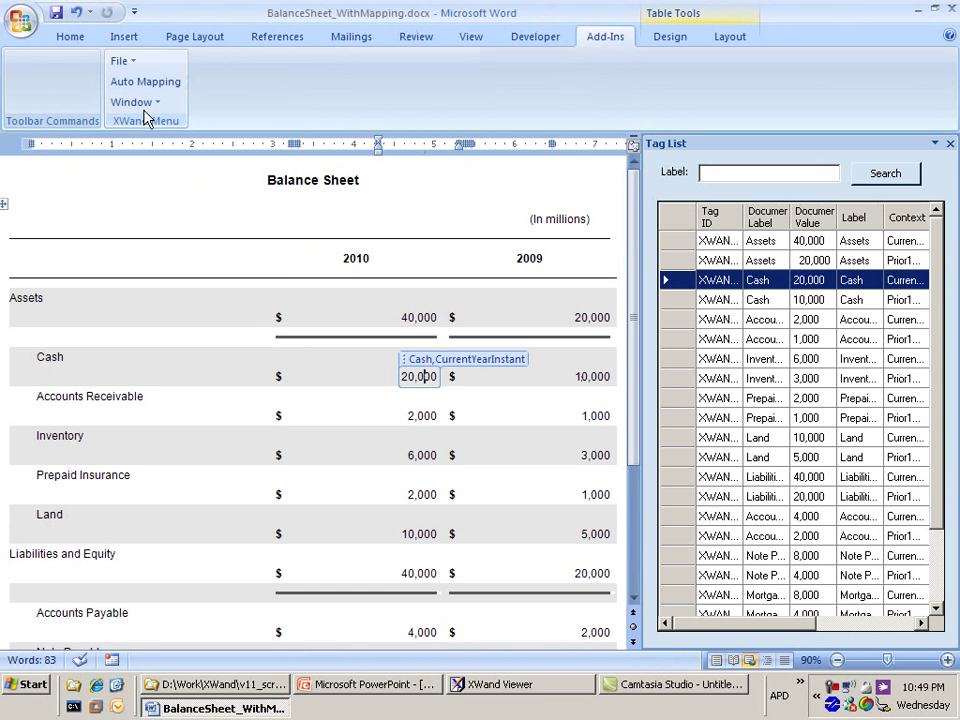
click(126, 62)
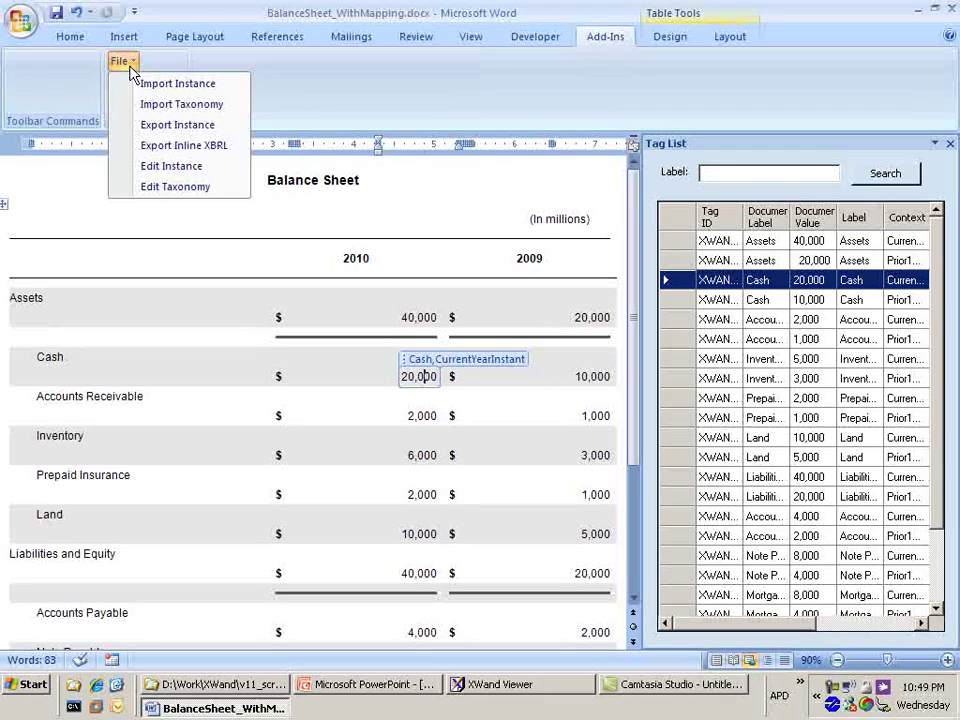
click(218, 130)
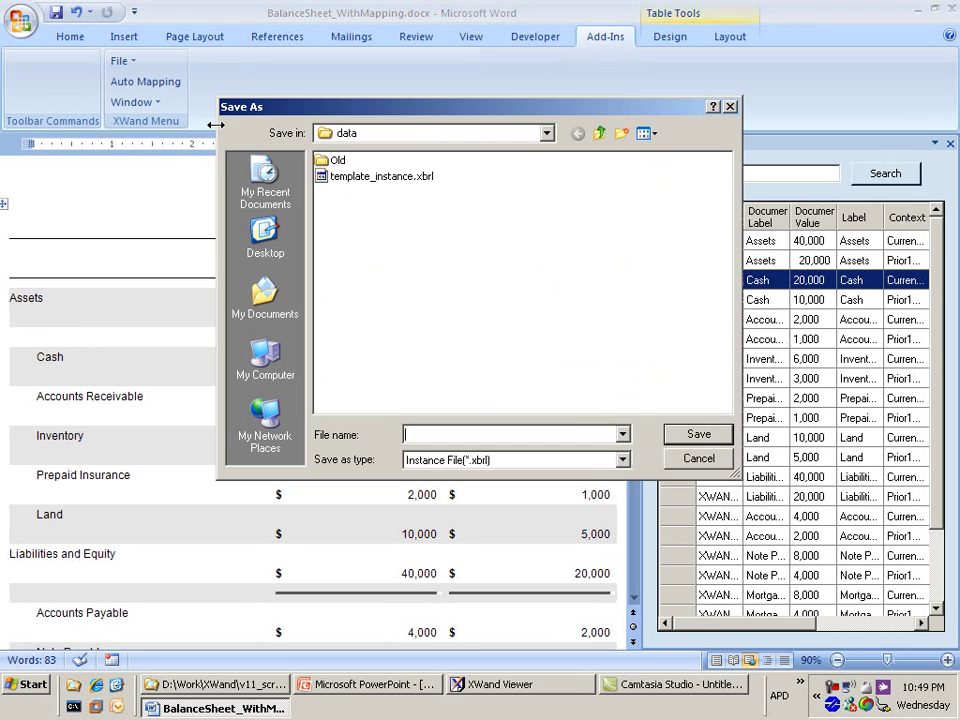
click(622, 134)
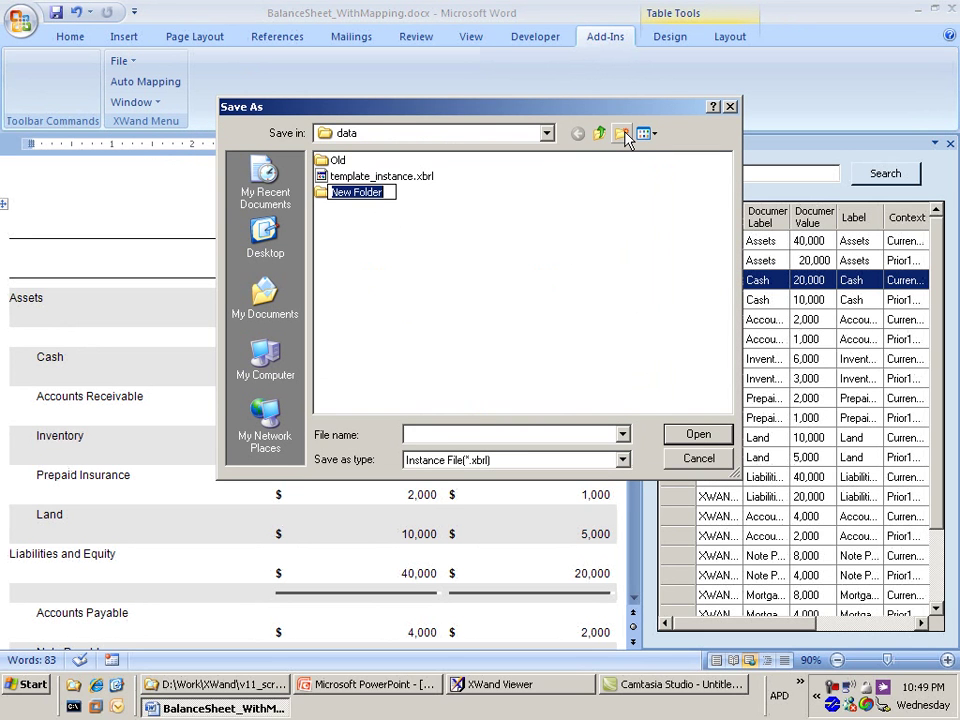
text(M)
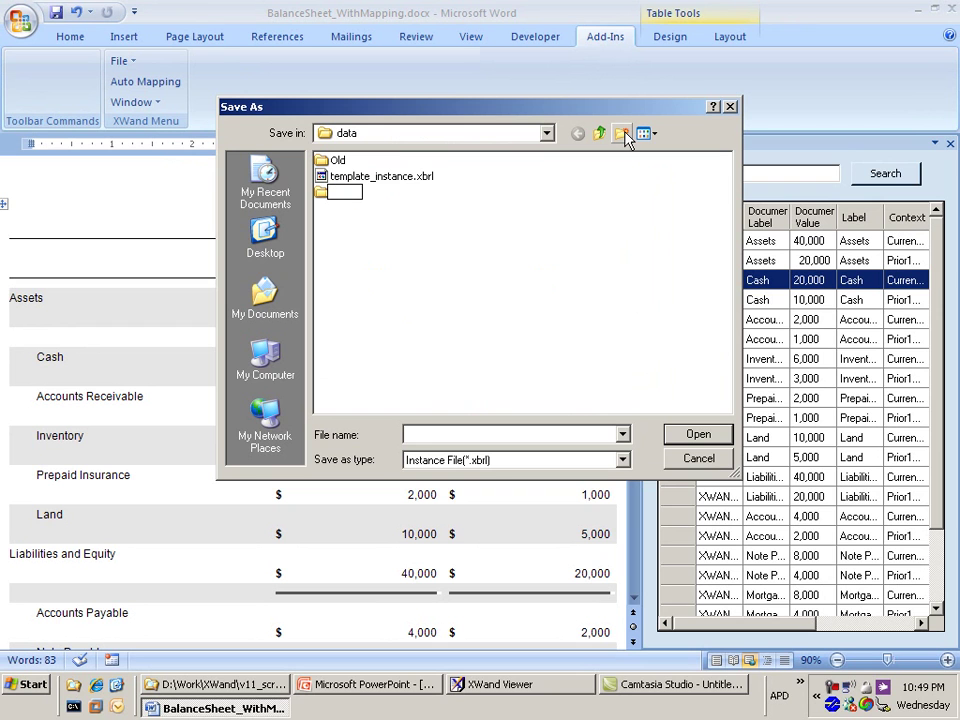
text(Generated)
key(Return)
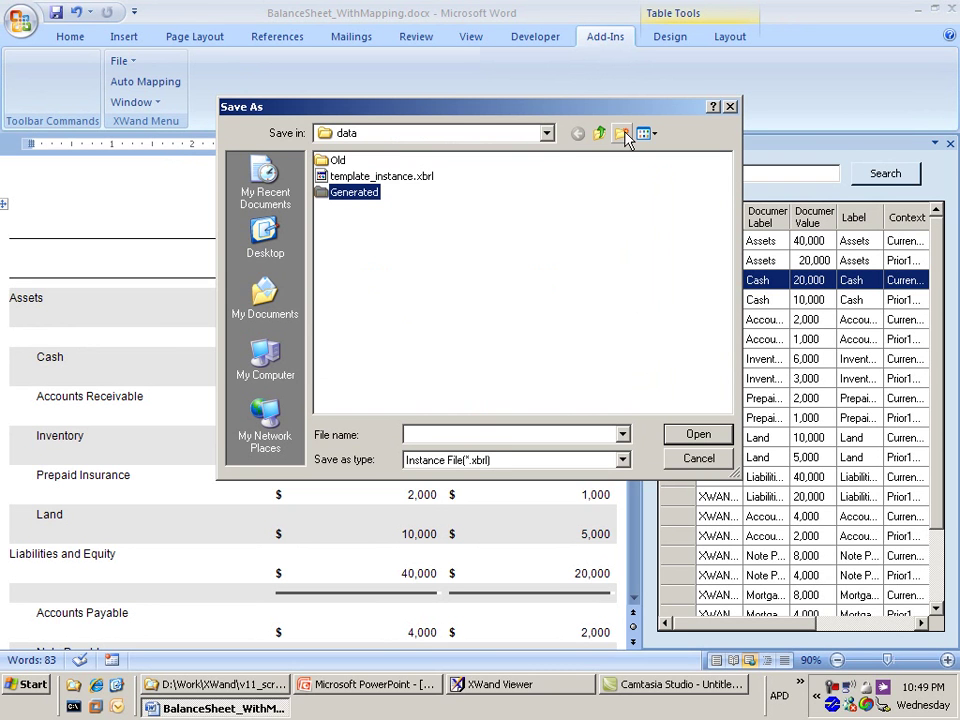
double_click(356, 193)
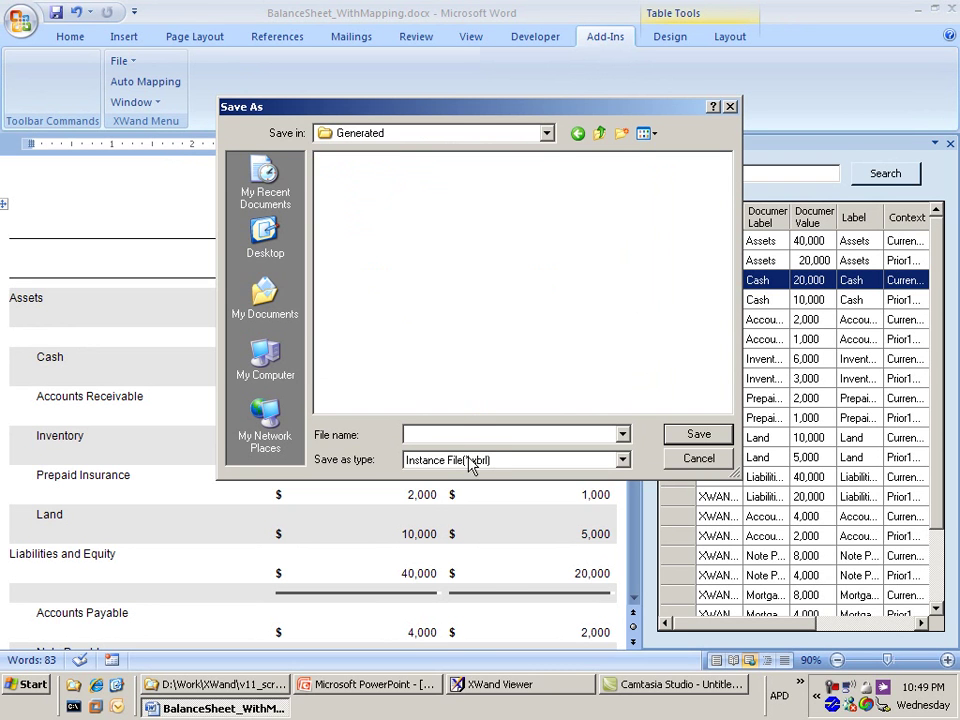
Save the instance file as MyBalanceSheetForSEC.xbrl
click(462, 436)
text(MyBalanceSheetForSEC)
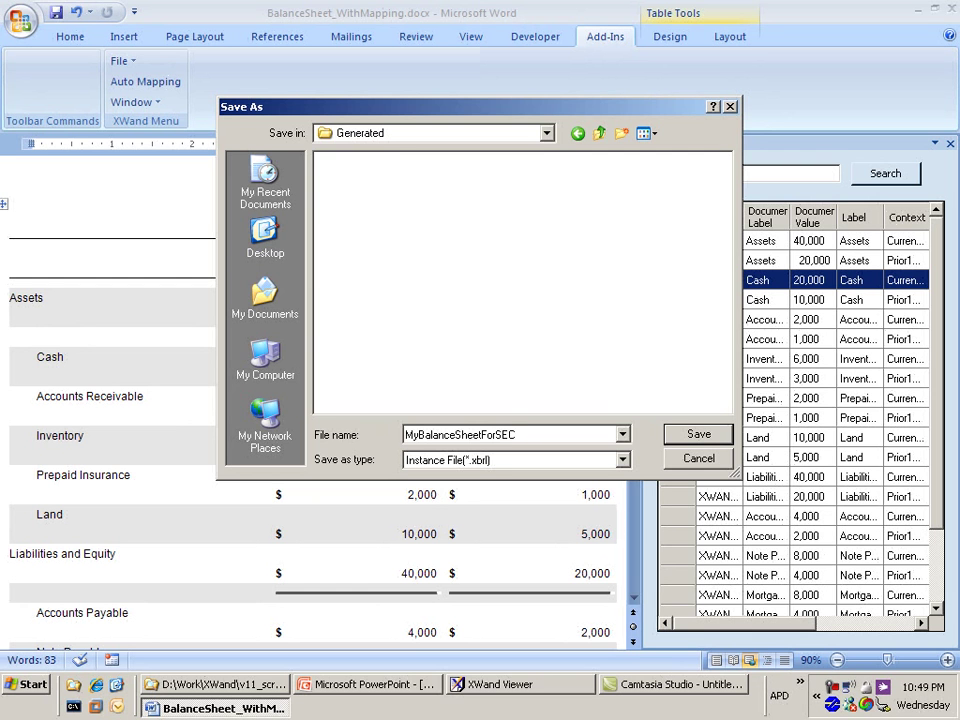
click(705, 434)
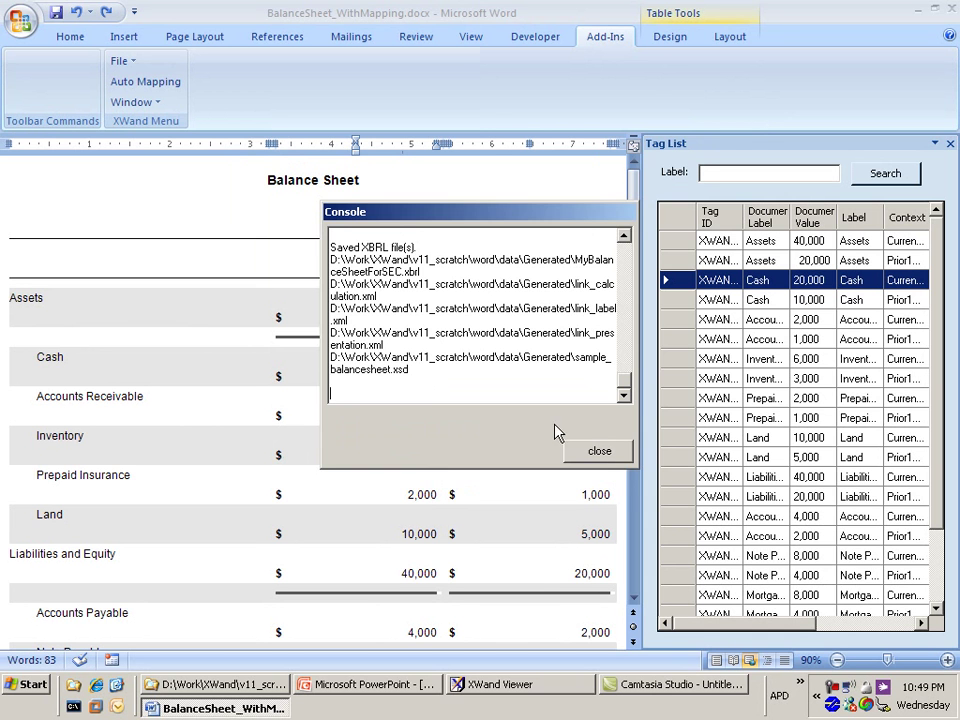
Locate MyBalanceSheetForSEC.xbrl in Explorer's Generated folder and drag it into XWand Viewer
click(595, 451)
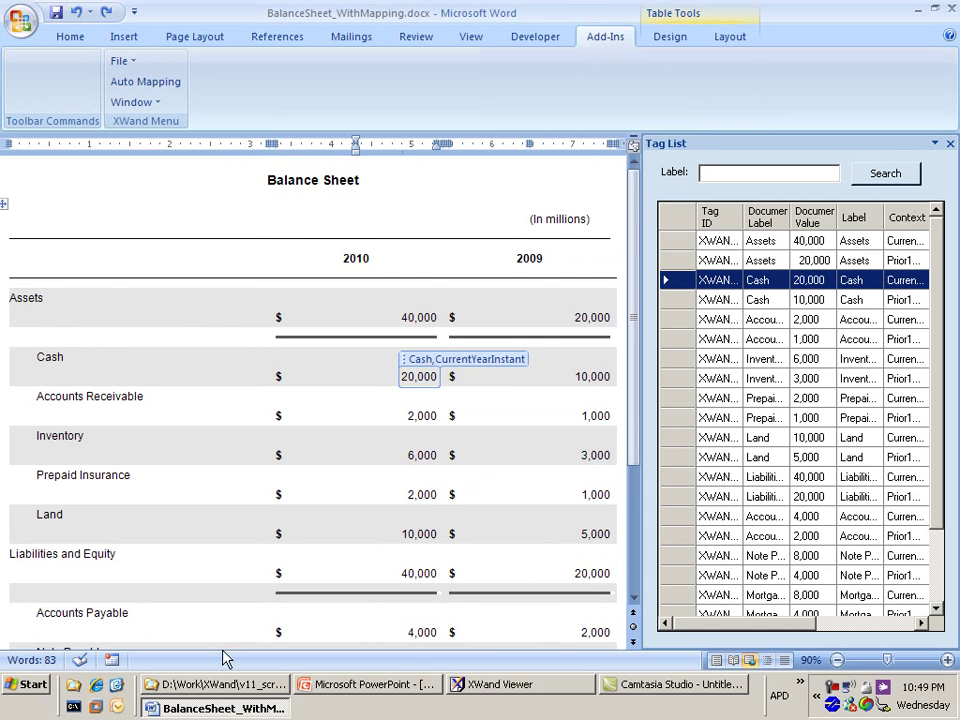
click(222, 685)
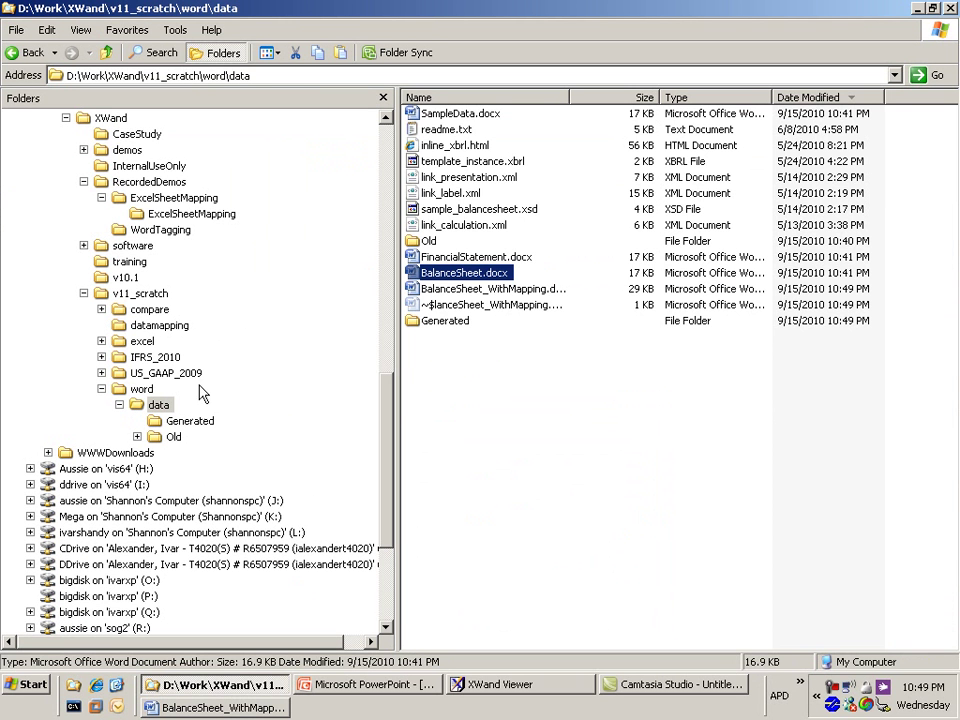
click(190, 421)
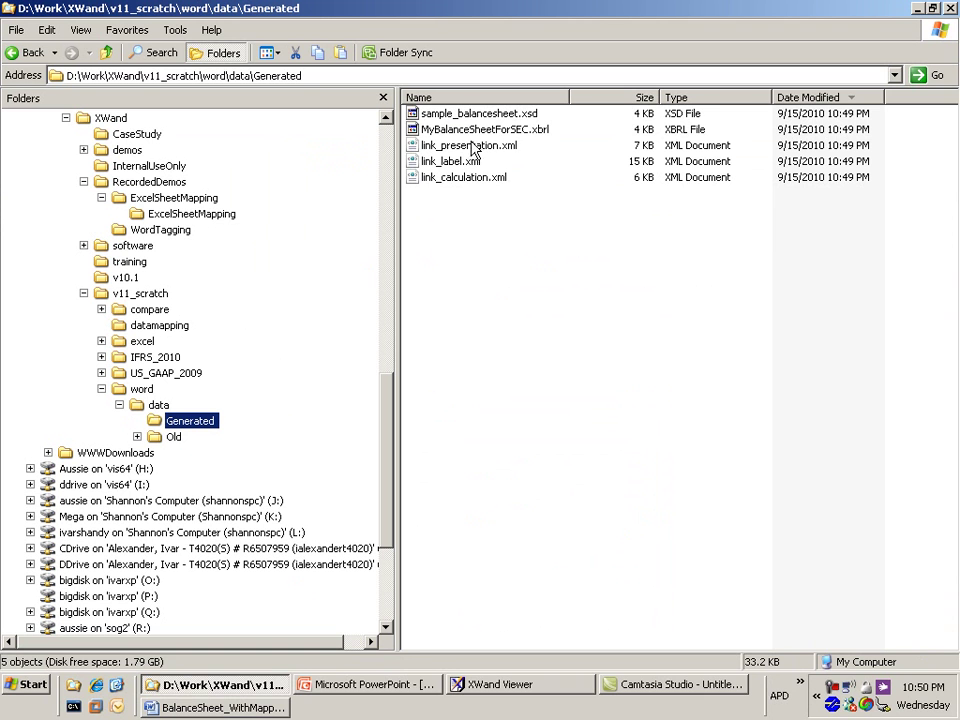
click(518, 129)
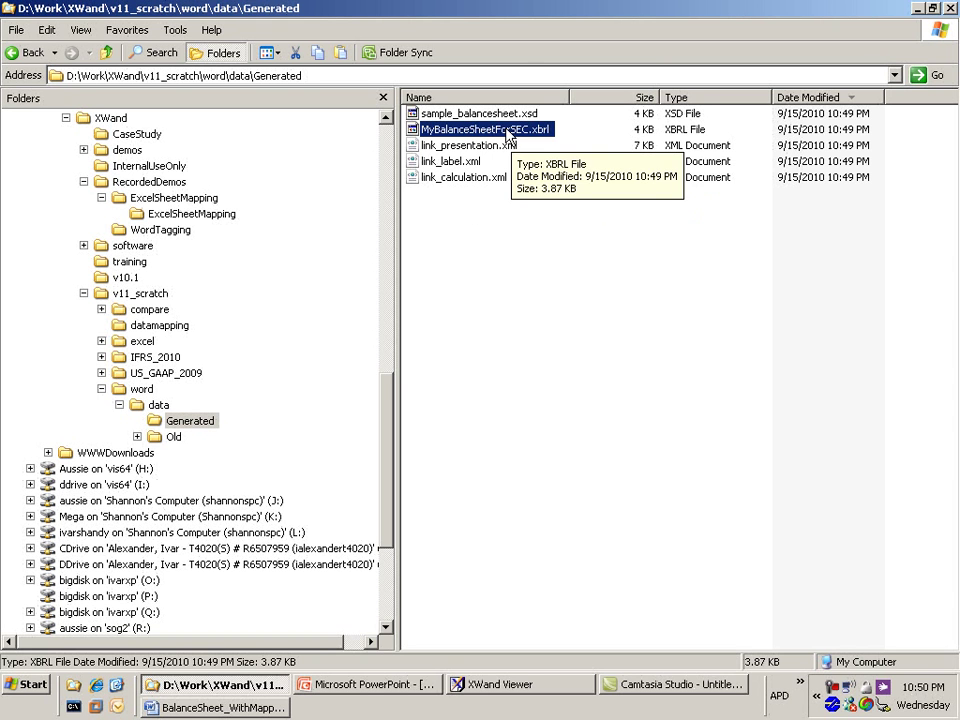
drag(507, 133, 459, 477)
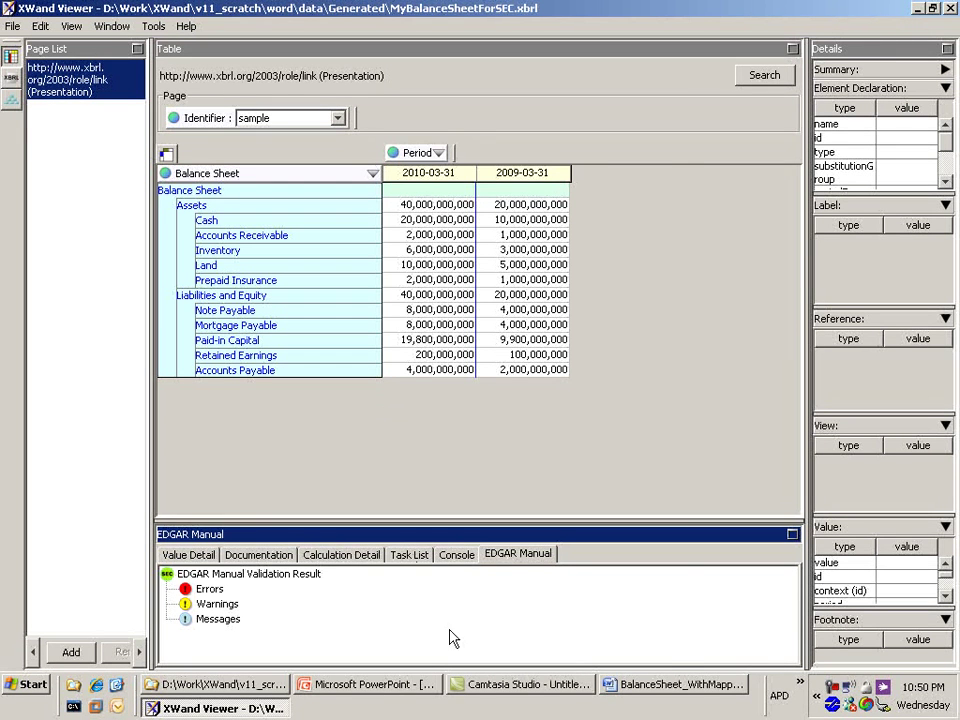
Return to BalanceSheet_WithMapping.docx in Word after reviewing the 2010 and 2009 balance sheet facts
click(657, 692)
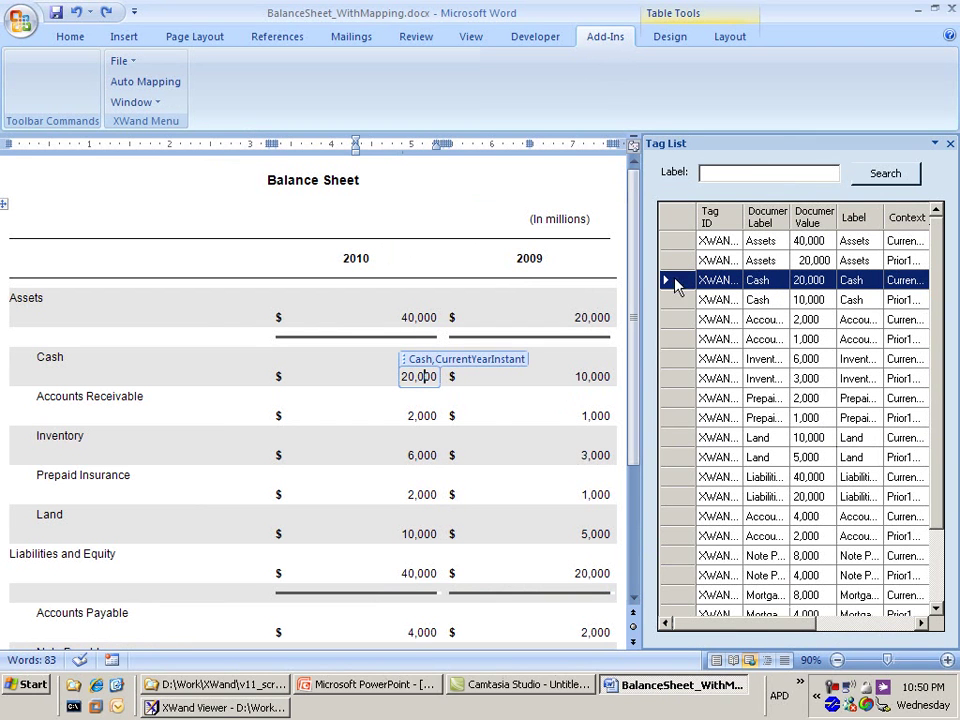
Tag the footnote's 1,000 cash amount with the Note element in the CurrentYearInstant context
scroll(632, 466, down, 3)
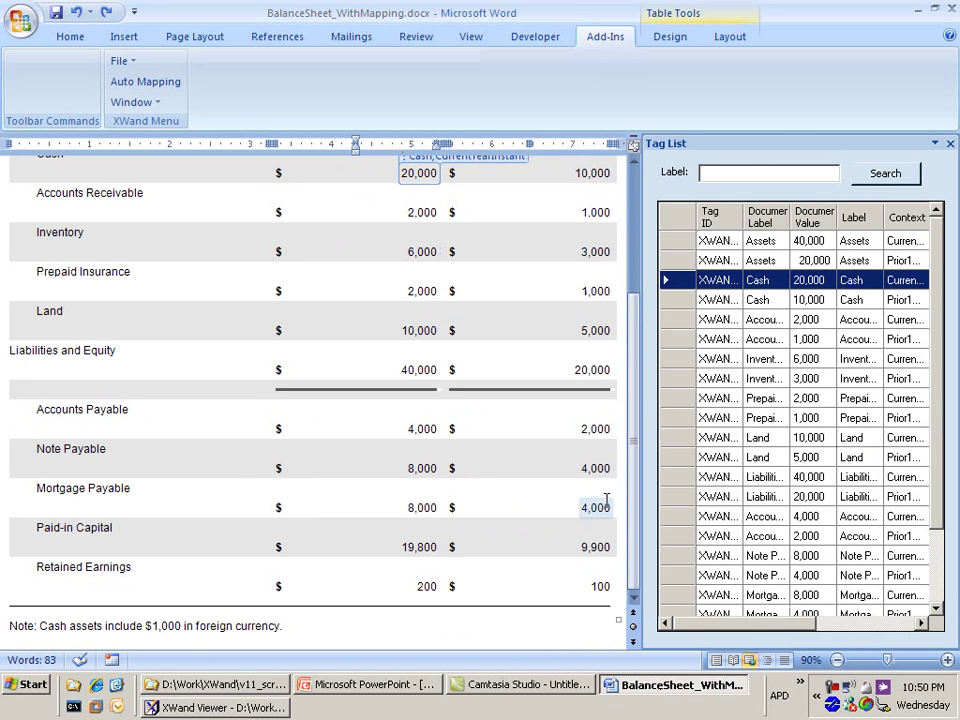
double_click(172, 626)
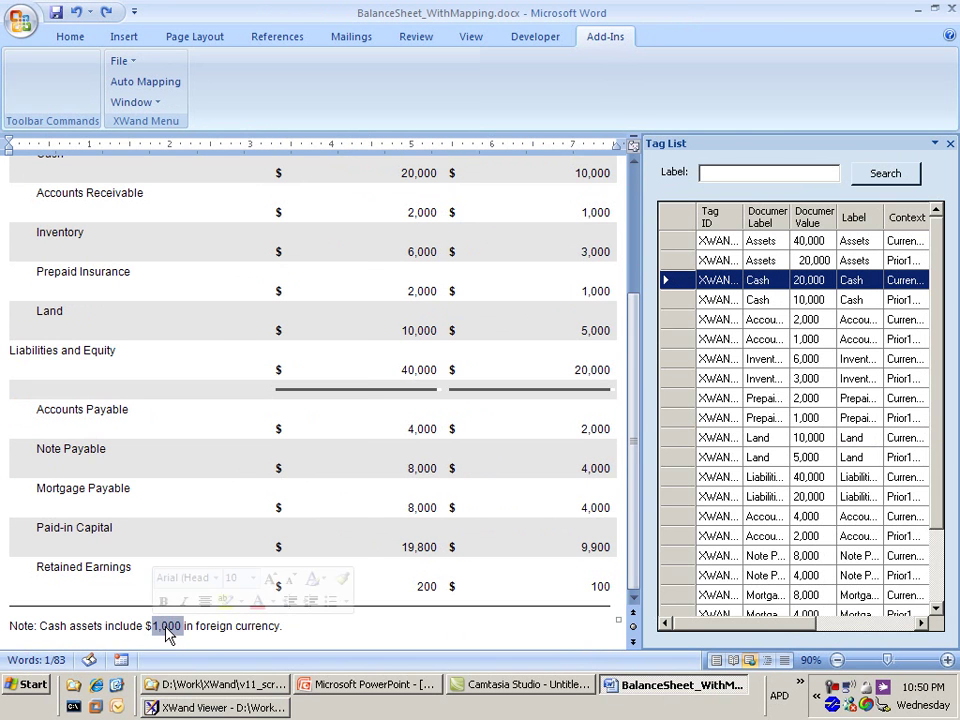
right_click(165, 628)
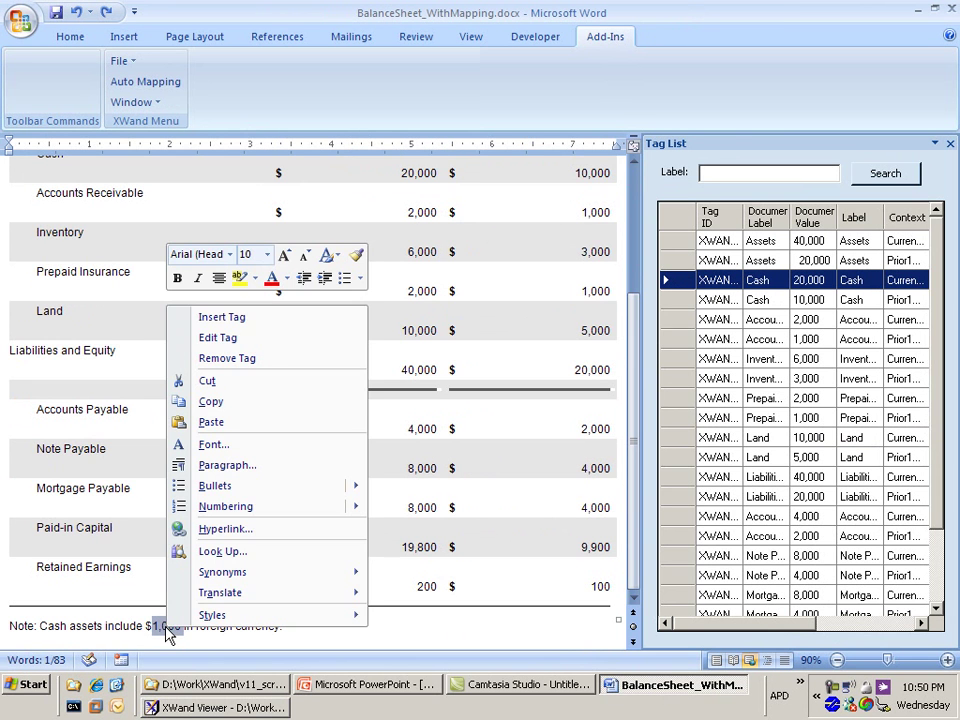
click(241, 318)
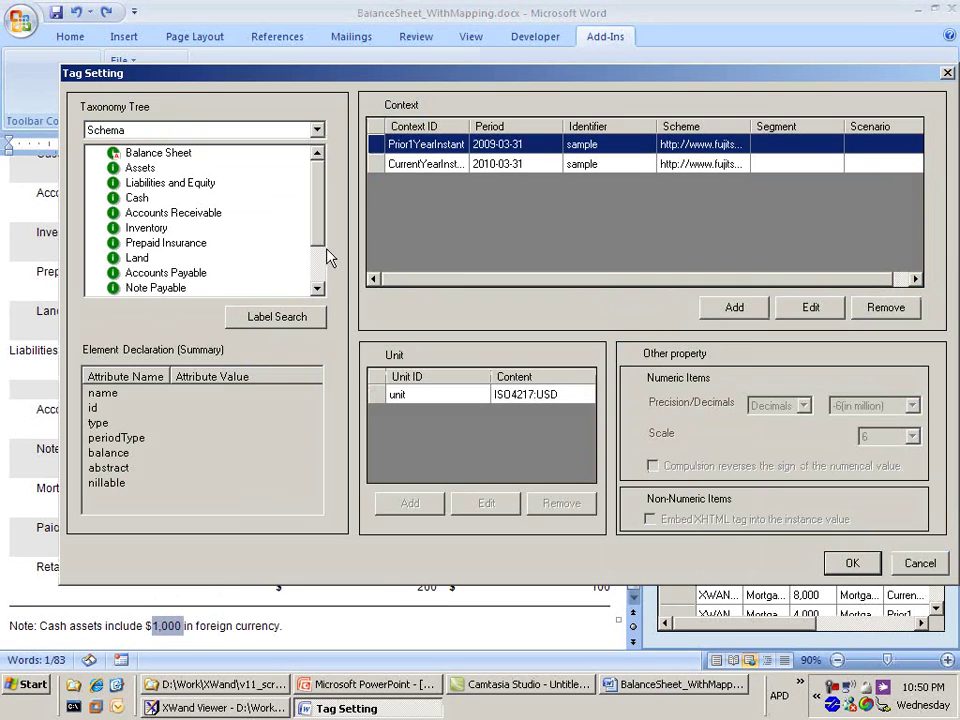
drag(316, 238, 316, 279)
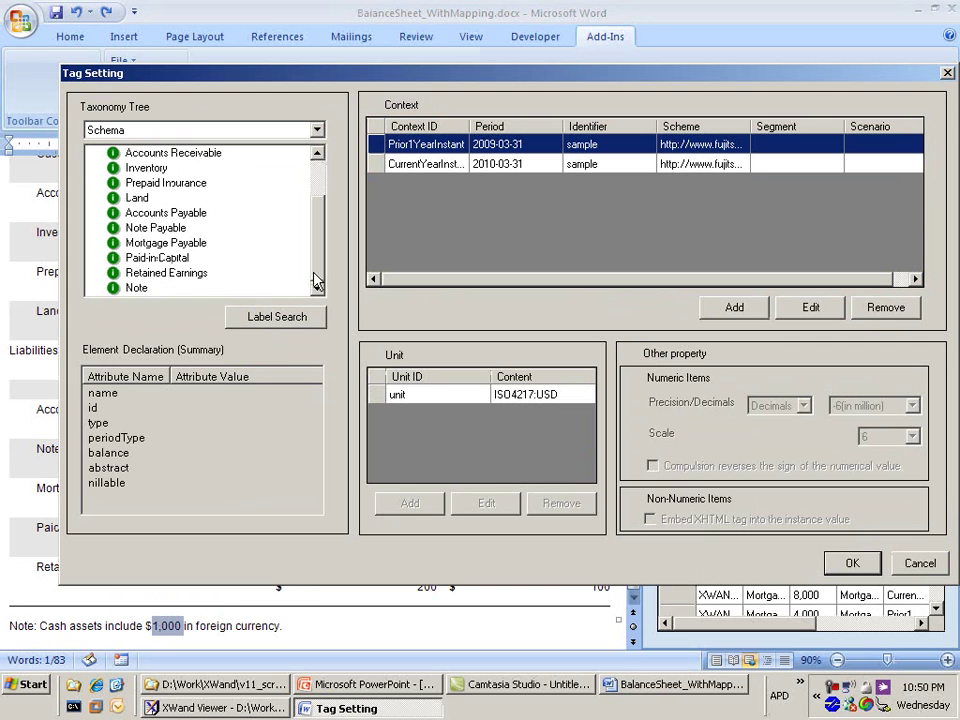
click(137, 288)
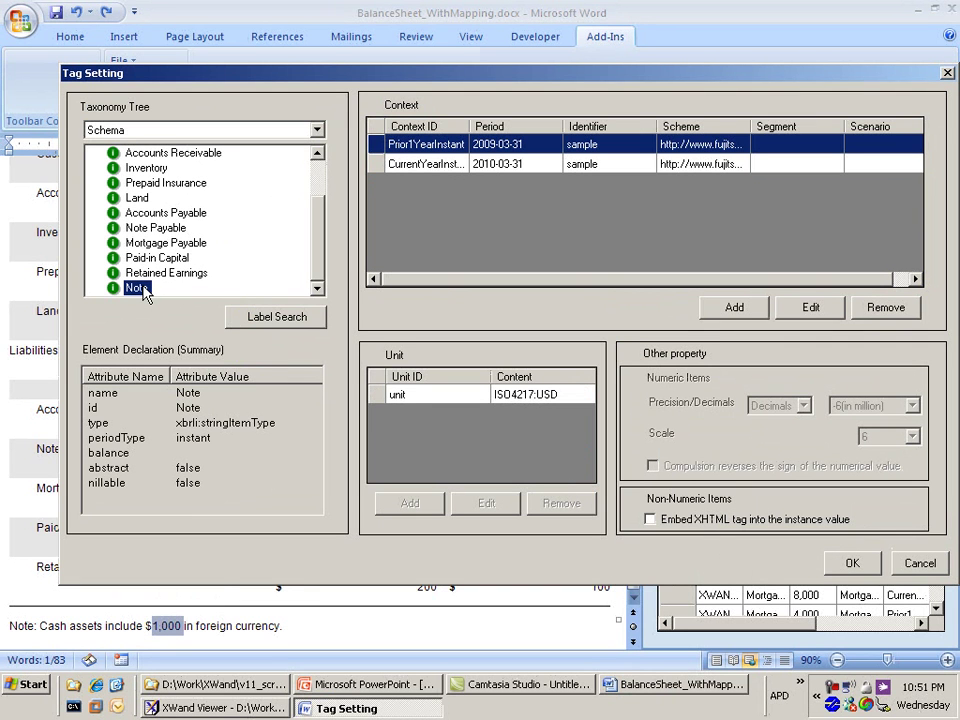
click(425, 168)
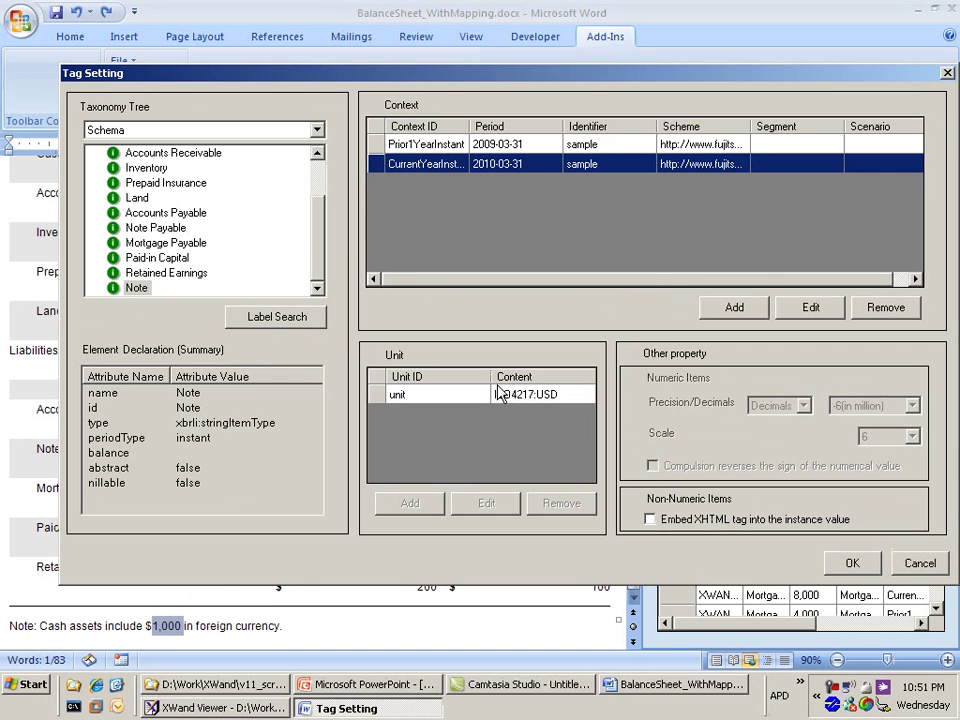
click(852, 563)
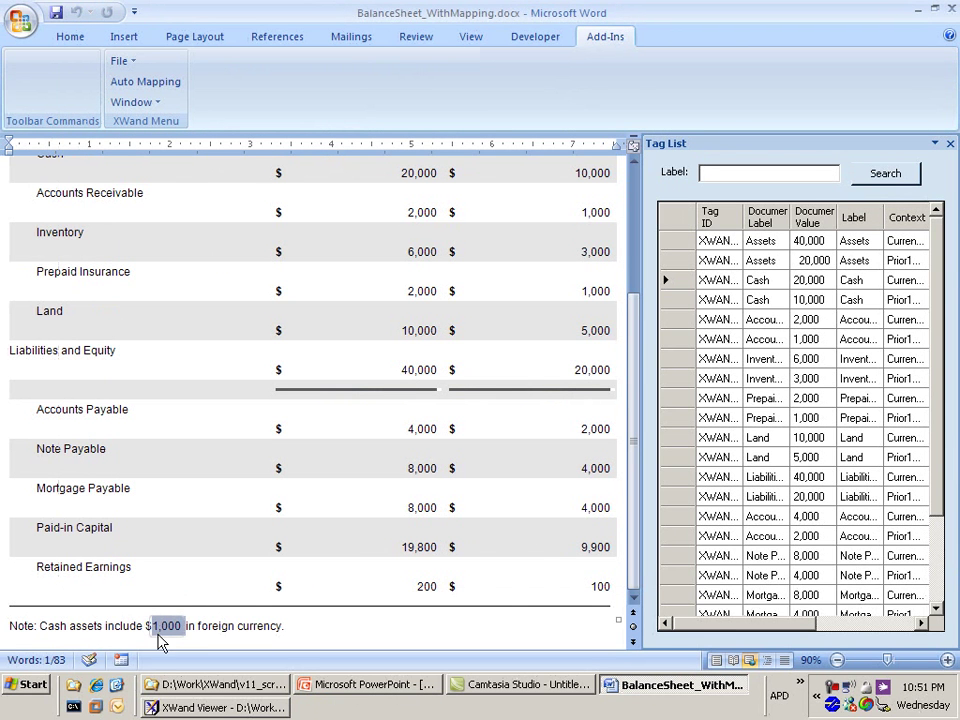
click(172, 630)
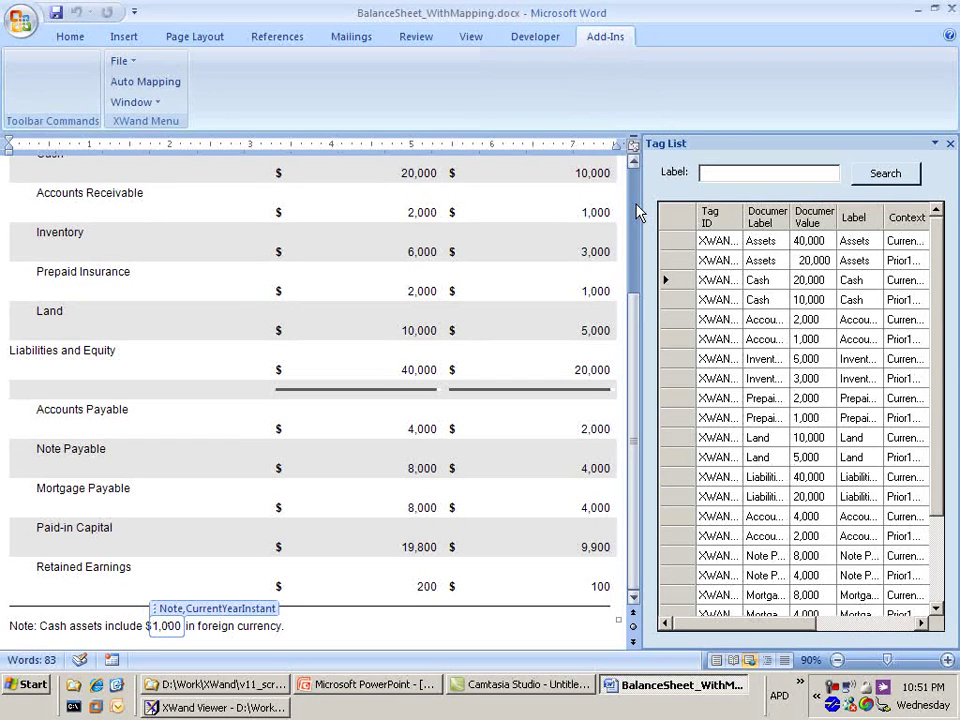
Save the Word document, as the Inline XBRL export requires saving first
scroll(637, 213, up, 5)
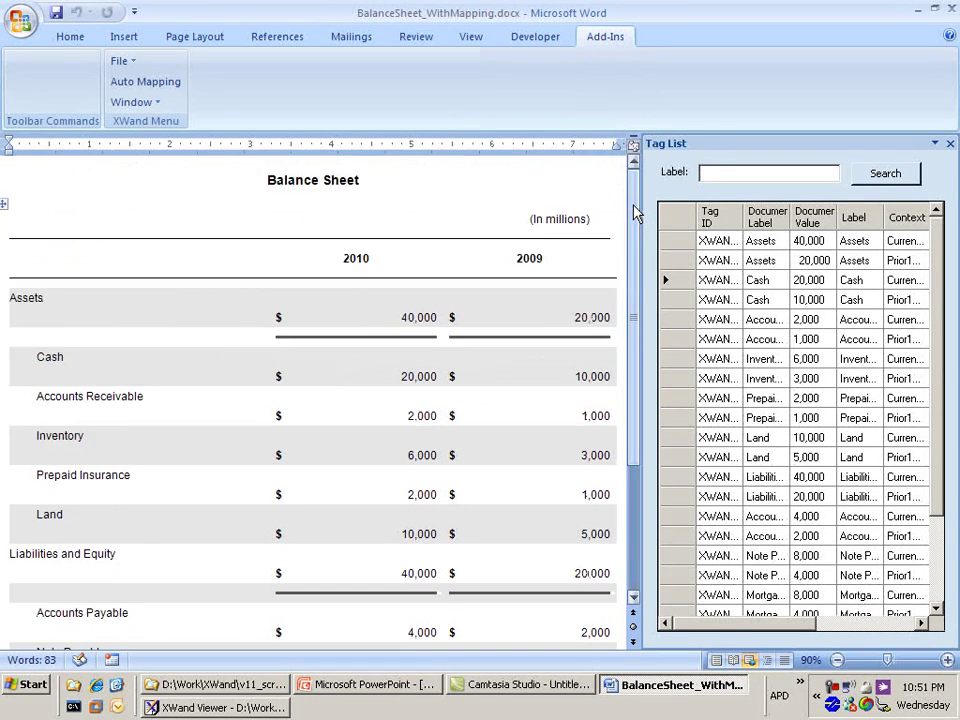
click(124, 62)
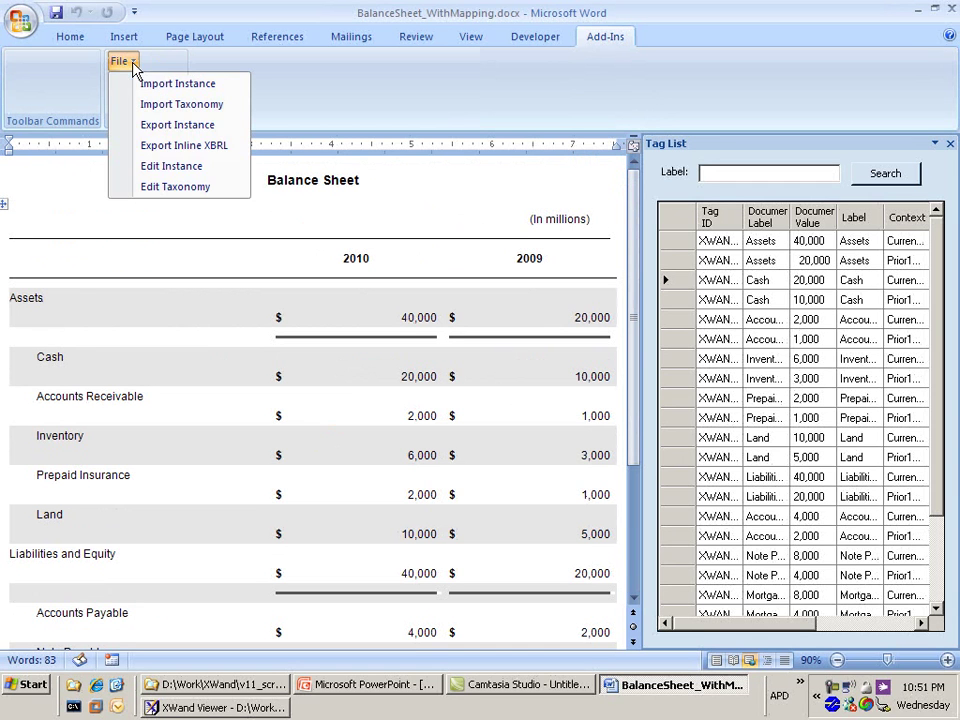
click(231, 152)
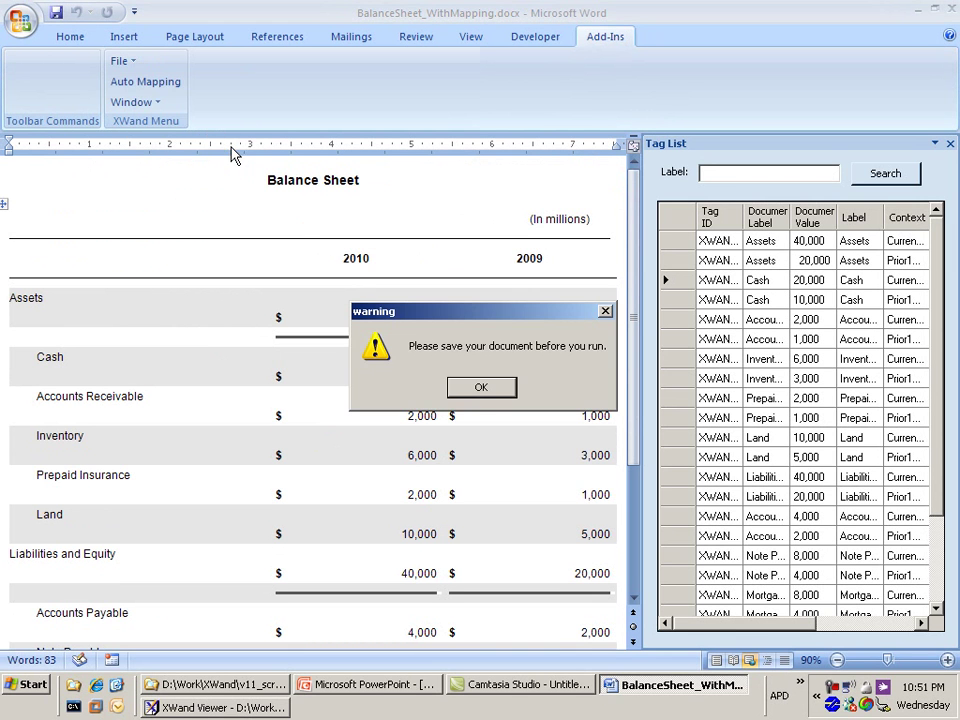
click(472, 391)
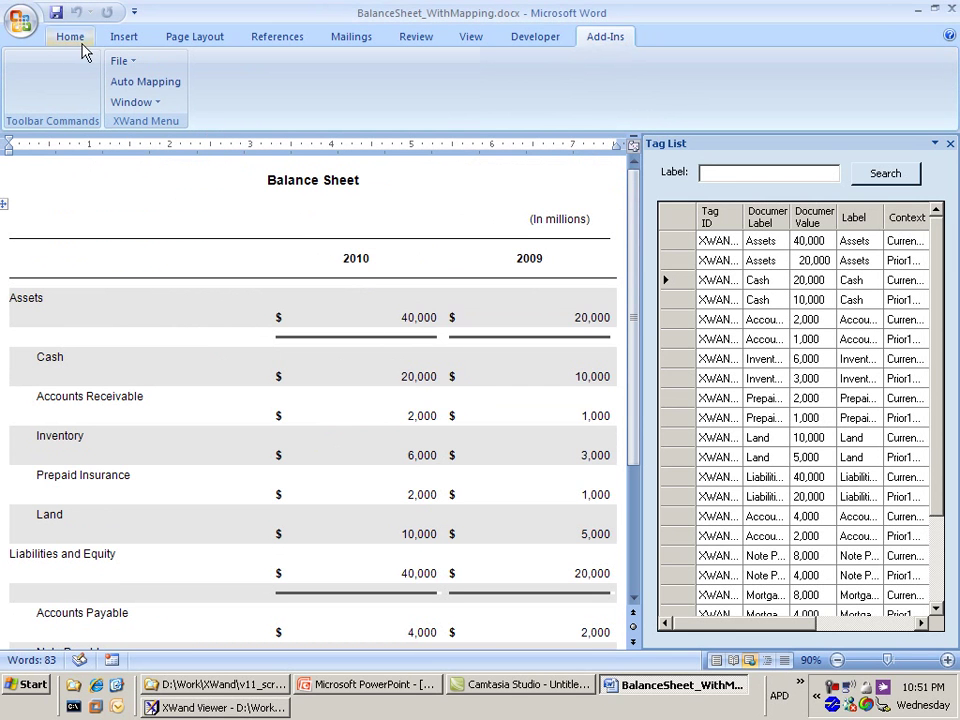
click(56, 14)
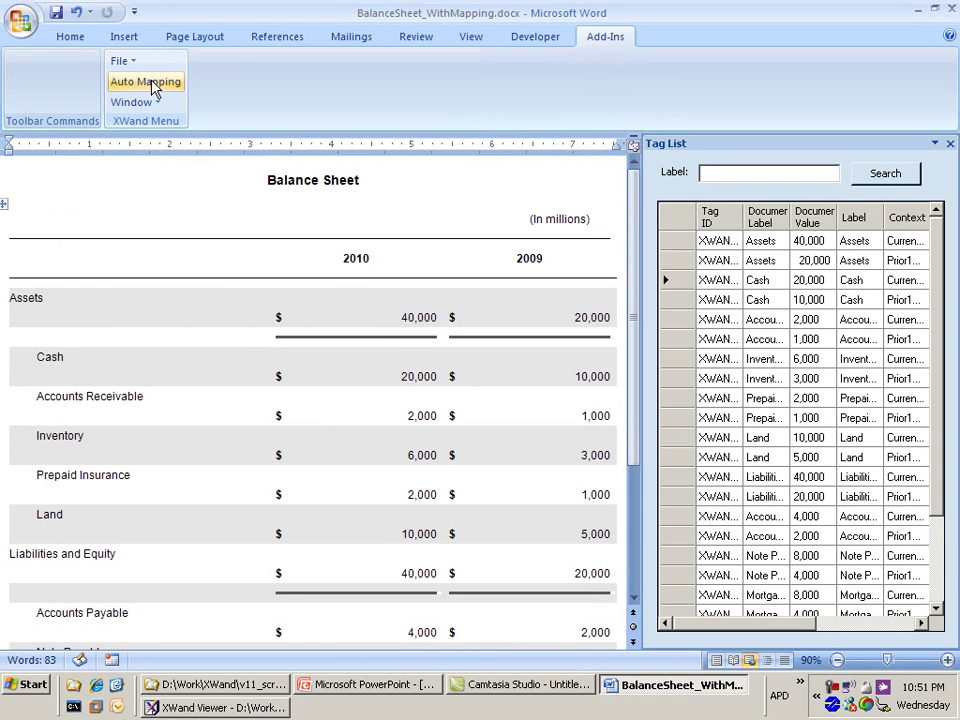
Set the Inline XBRL export output file to MyInlineReport in the Generated folder
click(118, 61)
click(206, 152)
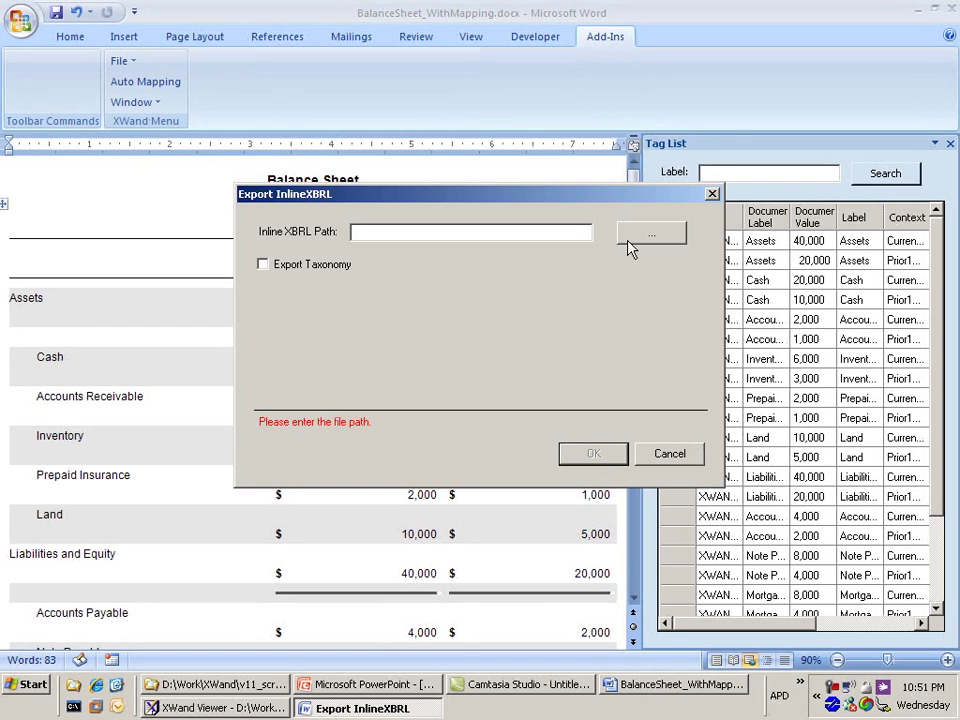
click(630, 238)
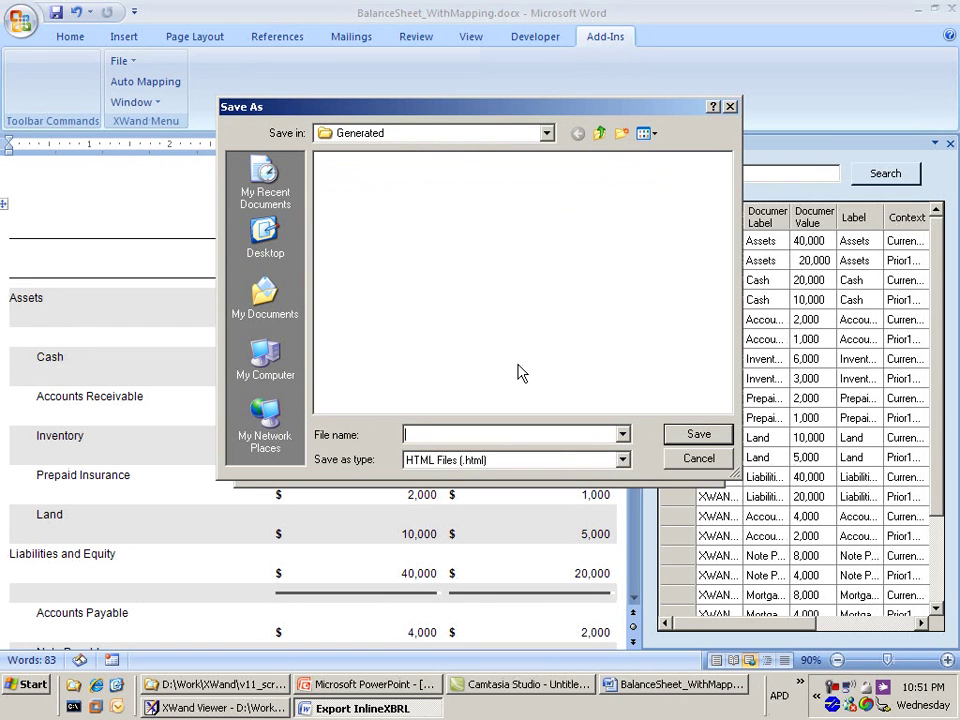
text(MyInlineReport)
key(Return)
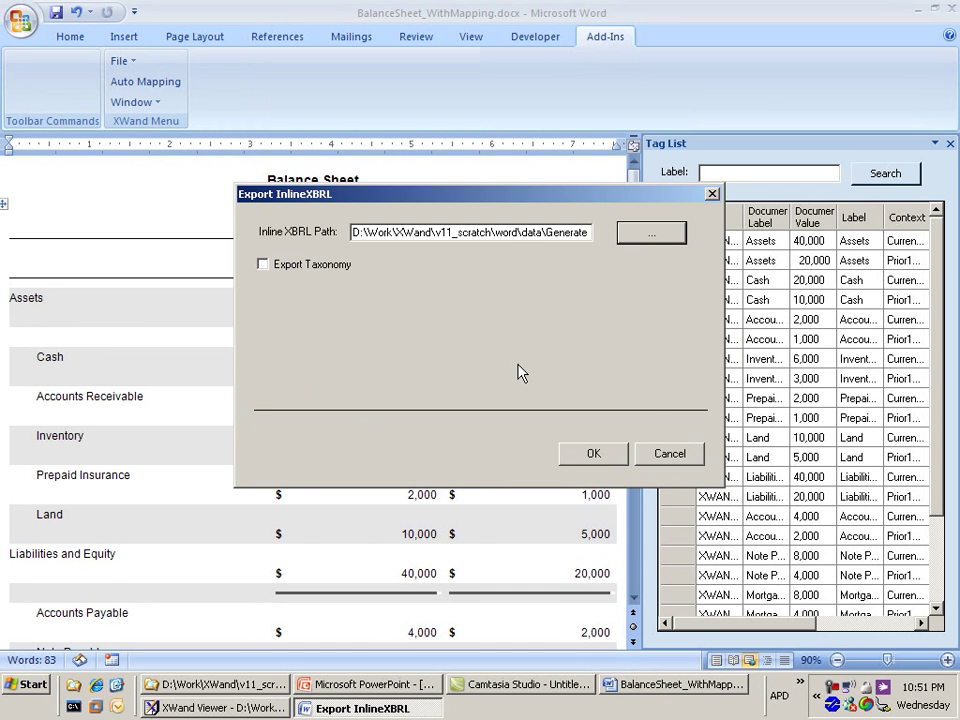
Run the Inline XBRL export to produce MyInlineReport.html
click(598, 458)
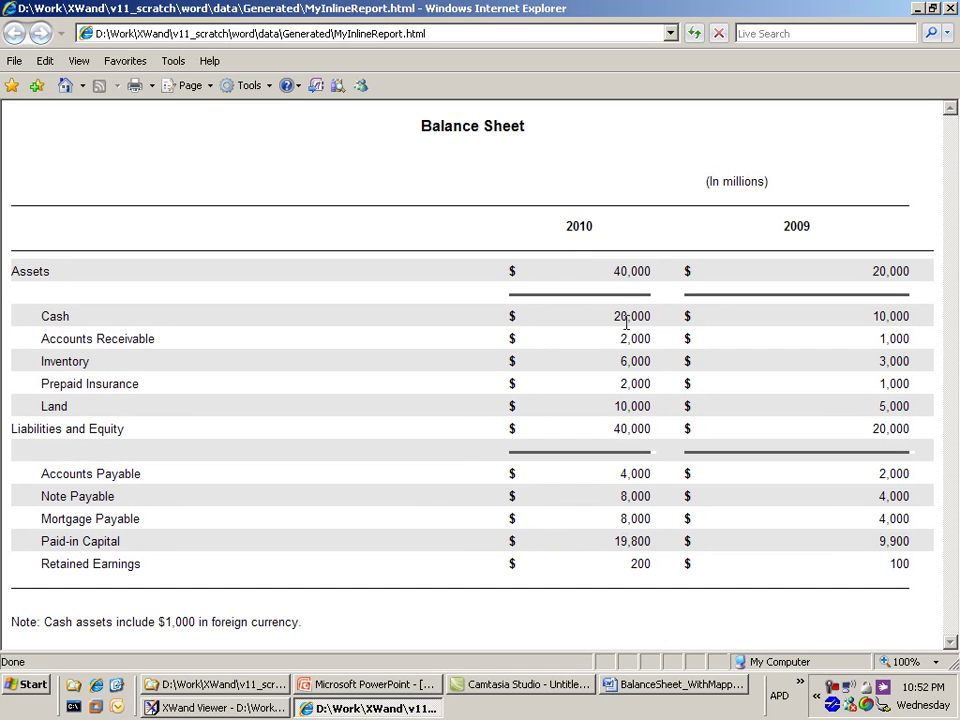
Bring the BalanceSheet_WithMapping Word document back in front of Internet Explorer
click(634, 688)
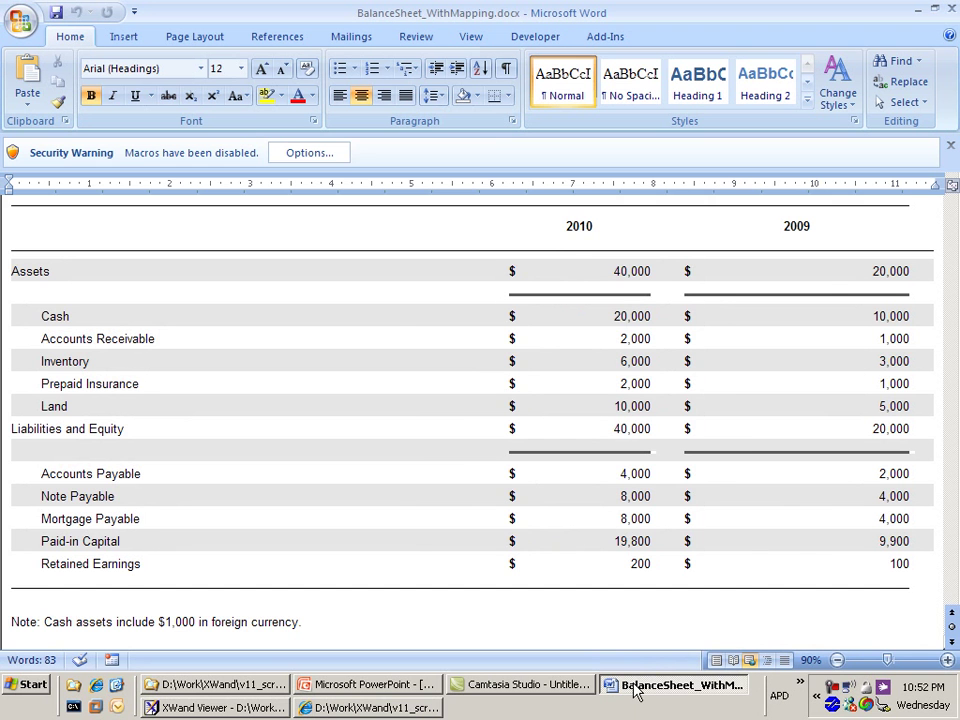